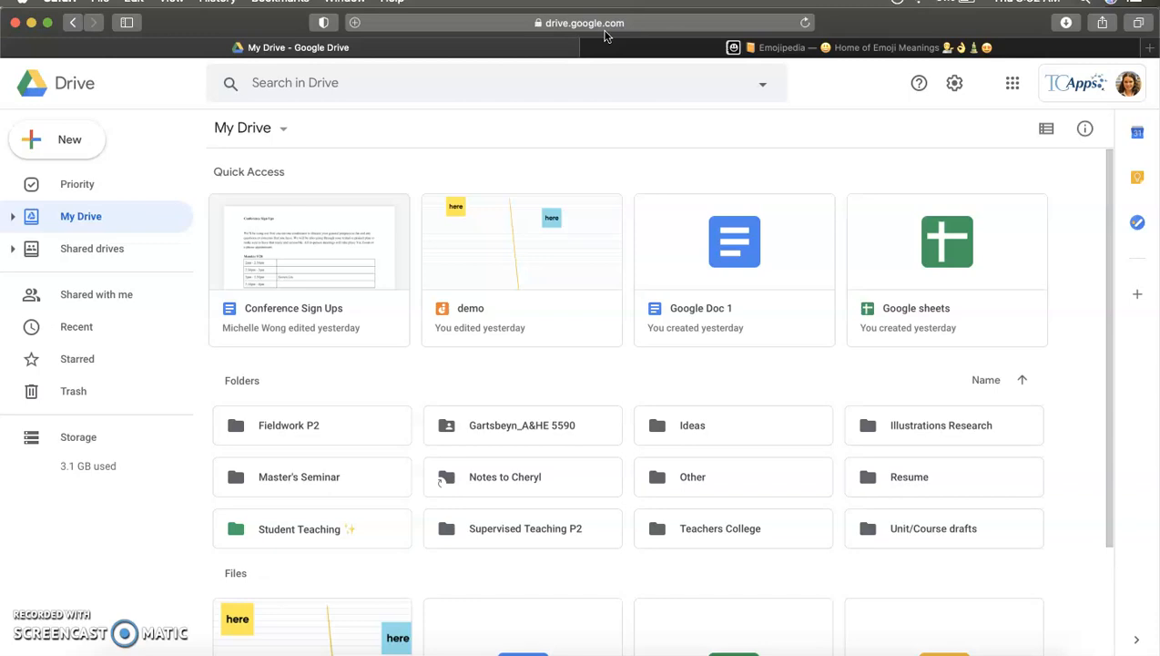
- Look through the folders and files stored in My Drive
{"action": "scroll", "coordinate": [580, 375], "scroll_direction": "down", "scroll_amount": 3}
{"action": "left_click", "coordinate": [610, 595]}
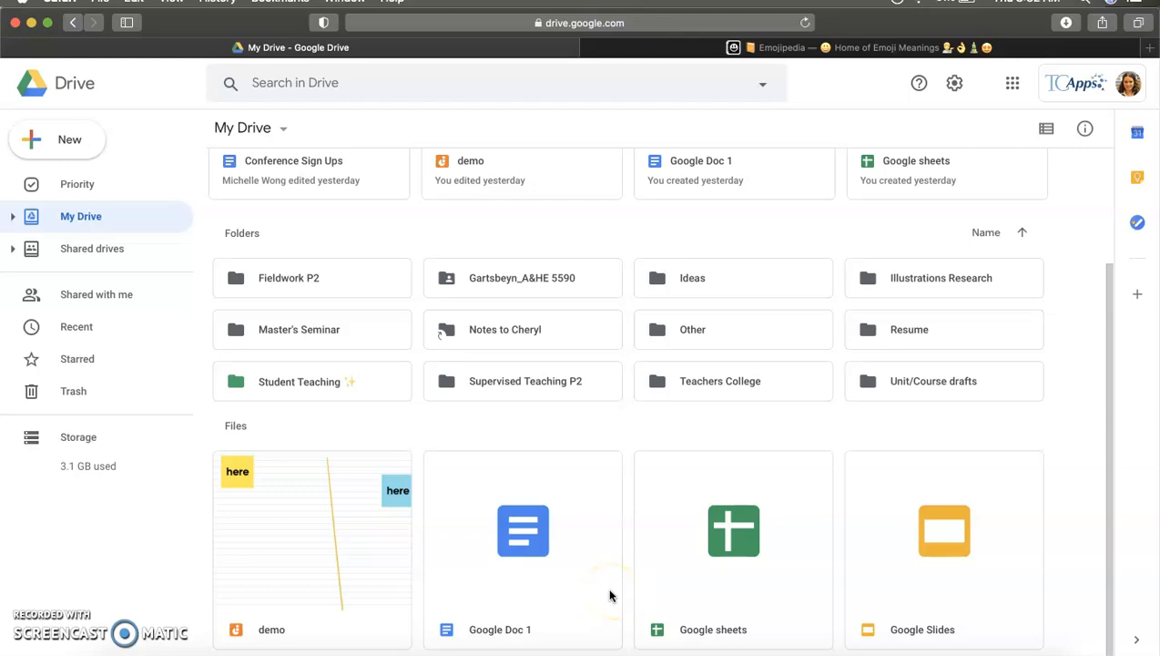
{"action": "left_click", "coordinate": [562, 579]}
{"action": "left_click", "coordinate": [344, 518]}
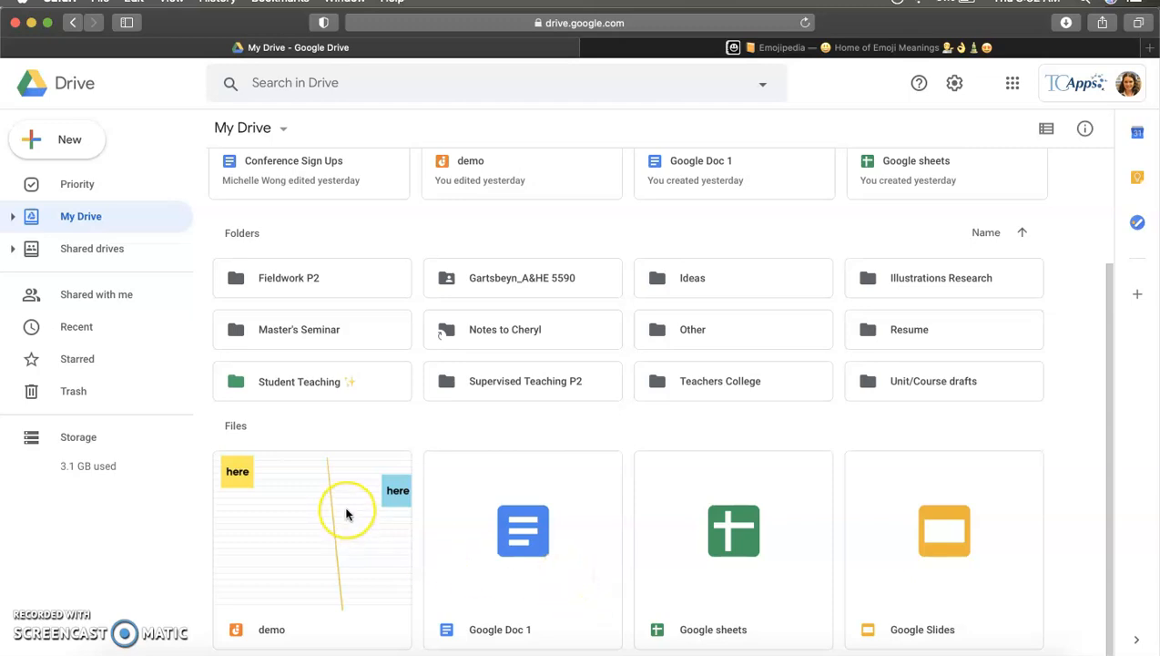
{"action": "scroll", "coordinate": [346, 514], "scroll_direction": "up", "scroll_amount": 1}
{"action": "scroll", "coordinate": [346, 515], "scroll_direction": "up", "scroll_amount": 3}
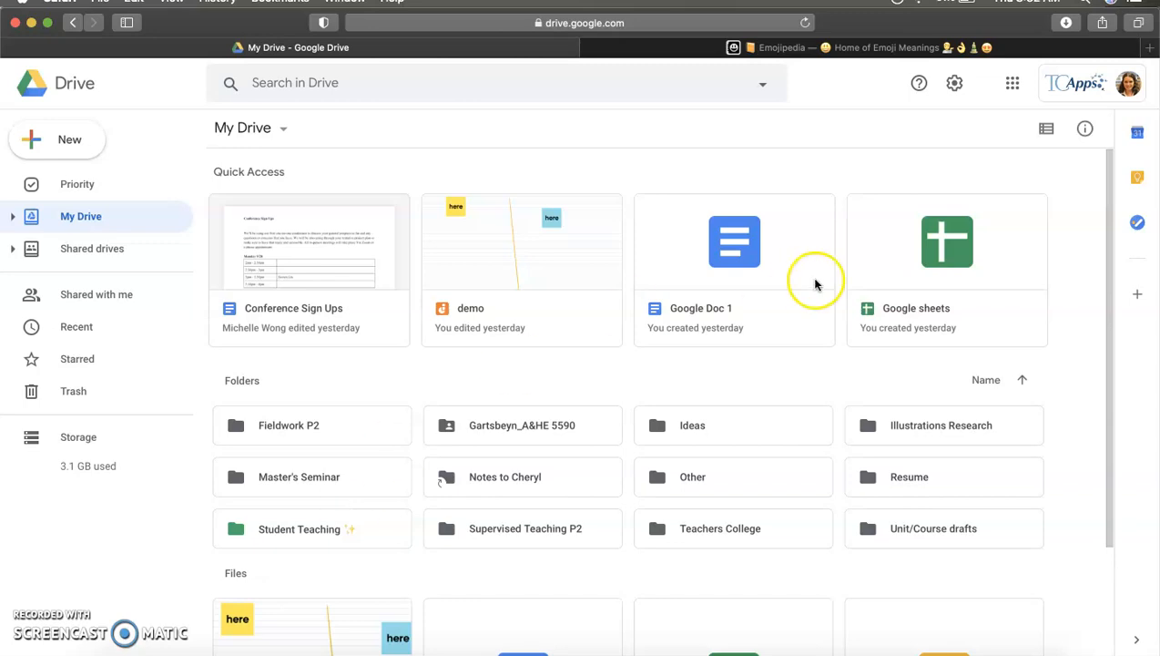
- Show My Drive in list layout, look through its items, and return to grid layout
{"action": "left_click", "coordinate": [1048, 131]}
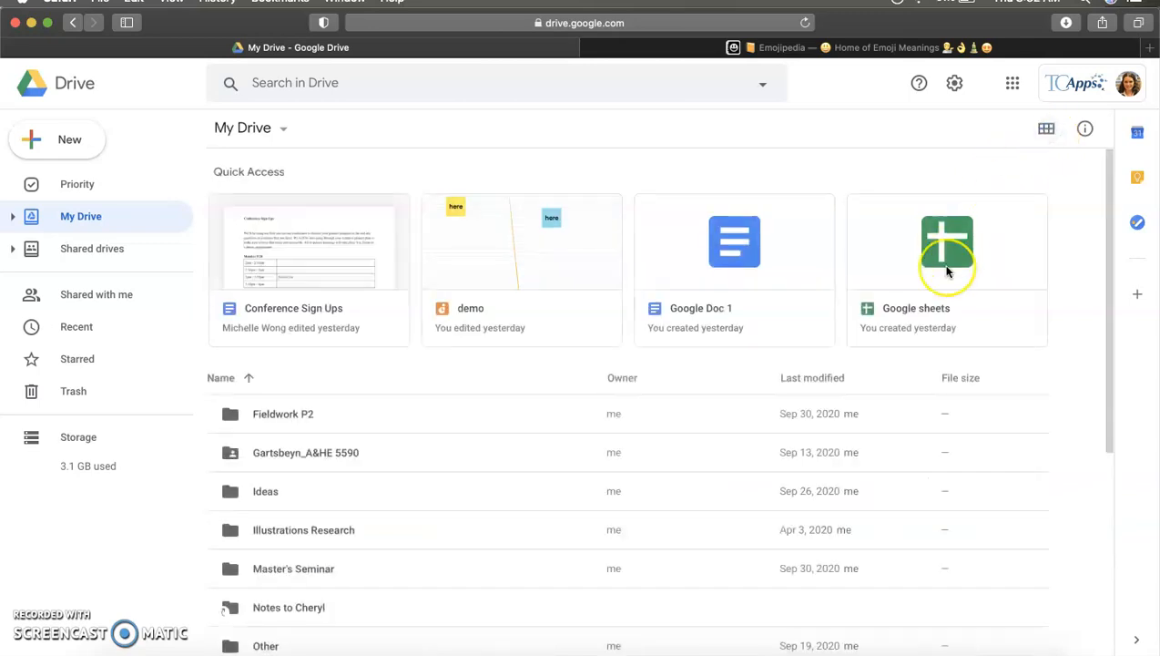
{"action": "scroll", "coordinate": [947, 264], "scroll_direction": "down", "scroll_amount": 5}
{"action": "scroll", "coordinate": [947, 270], "scroll_direction": "down", "scroll_amount": 2}
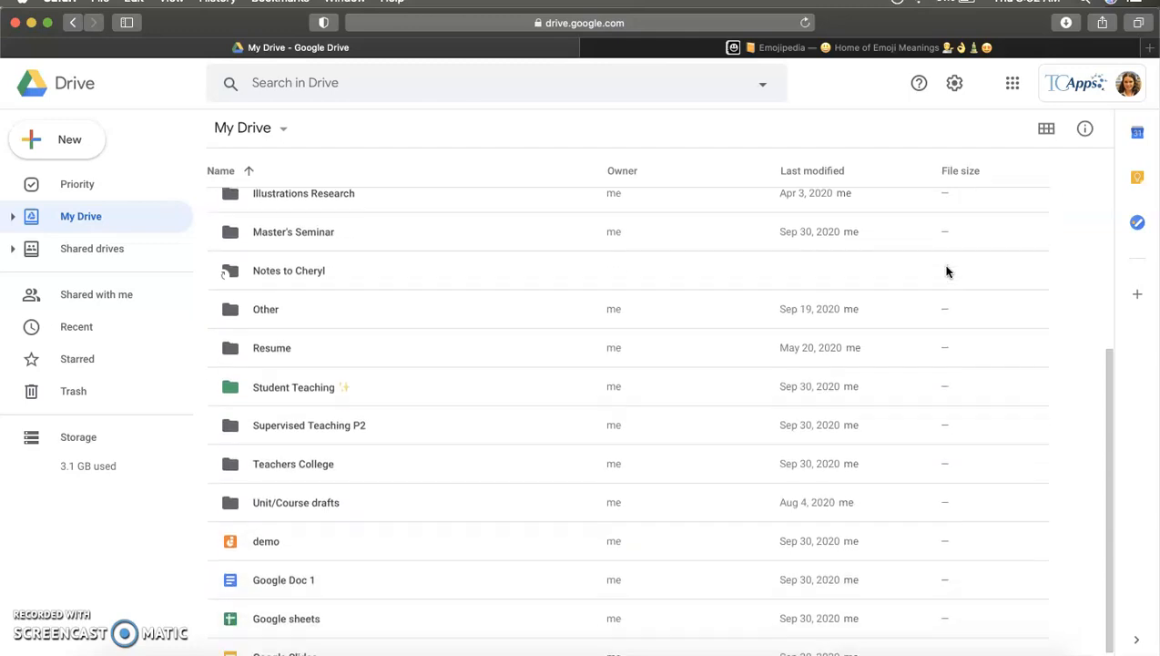
{"action": "scroll", "coordinate": [947, 270], "scroll_direction": "up", "scroll_amount": 8}
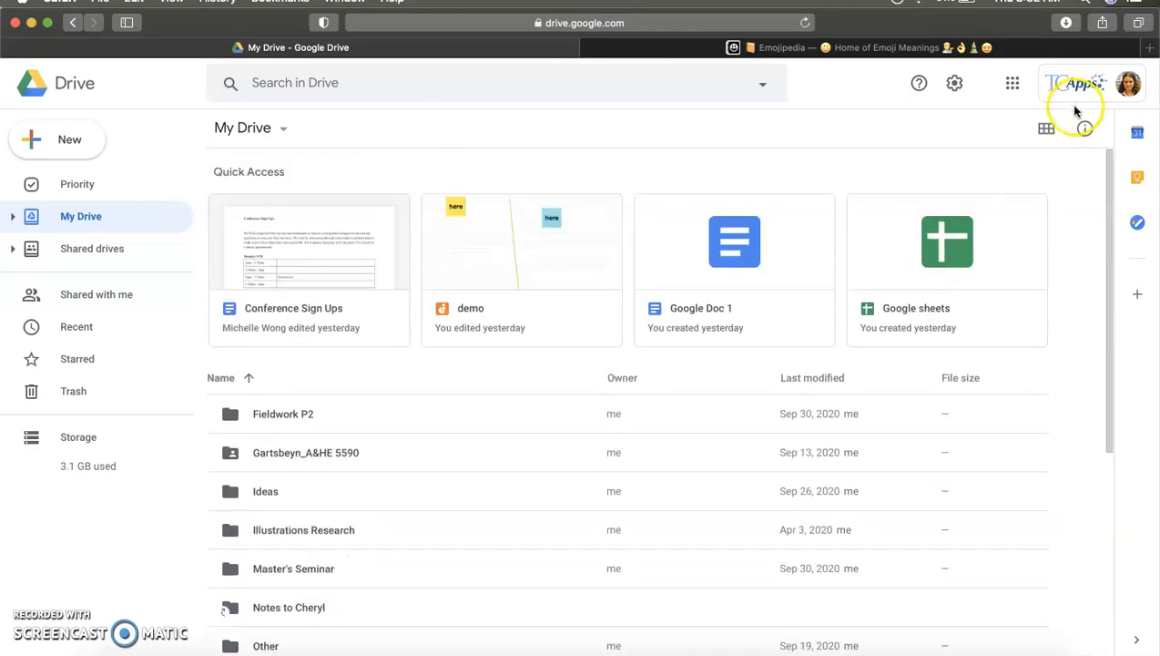
{"action": "left_click", "coordinate": [1046, 128]}
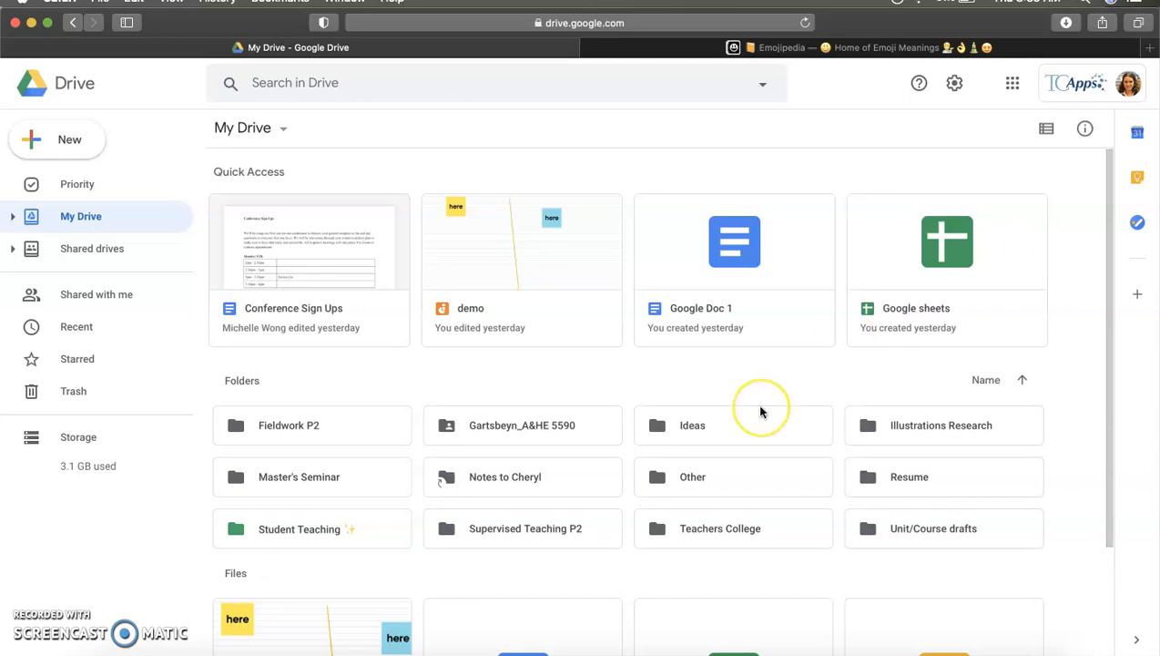
{"action": "scroll", "coordinate": [762, 409], "scroll_direction": "down", "scroll_amount": 2}
{"action": "scroll", "coordinate": [761, 411], "scroll_direction": "up", "scroll_amount": 2}
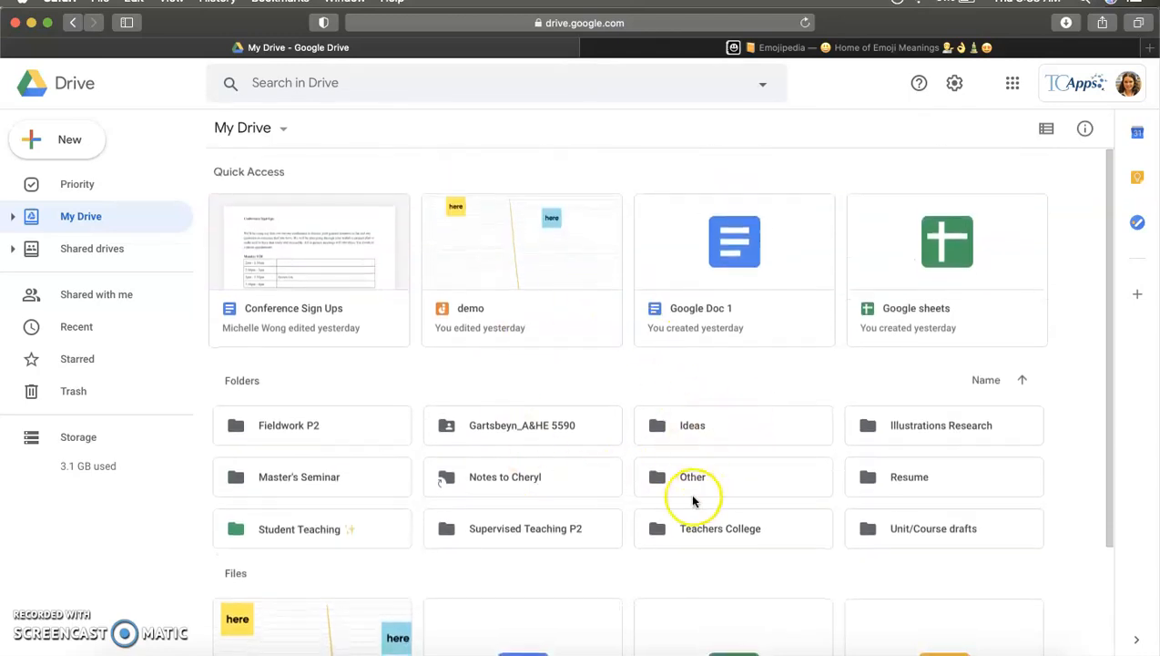
- Create a new folder named Period 3 English in My Drive
{"action": "left_click", "coordinate": [81, 149]}
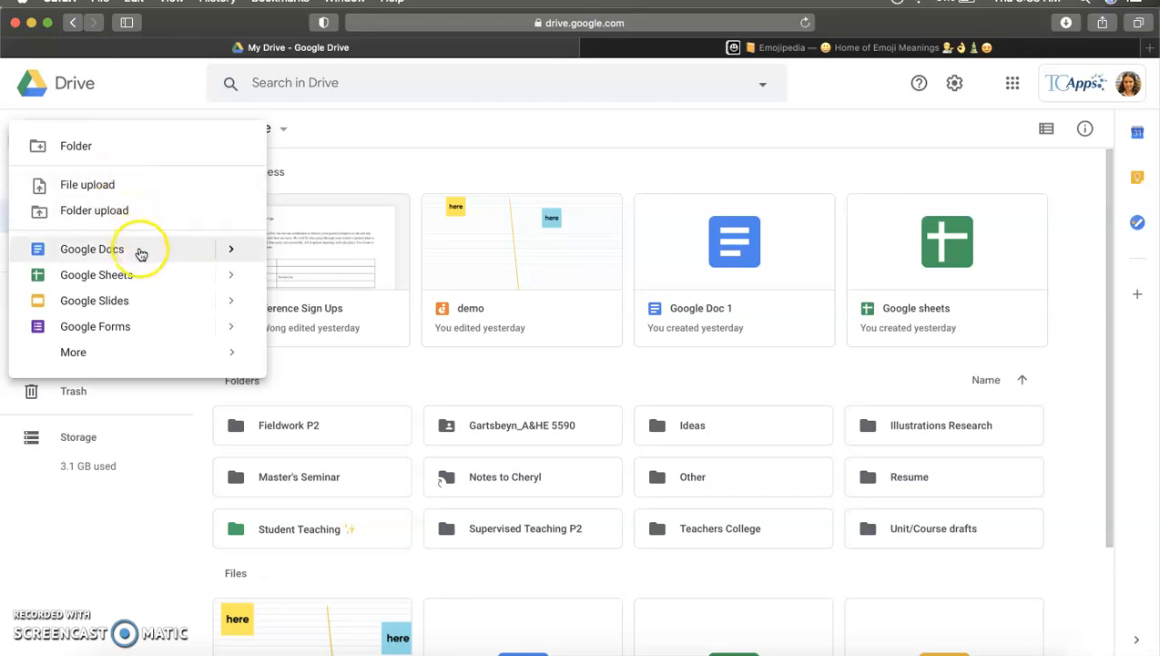
{"action": "mouse_move", "coordinate": [156, 352]}
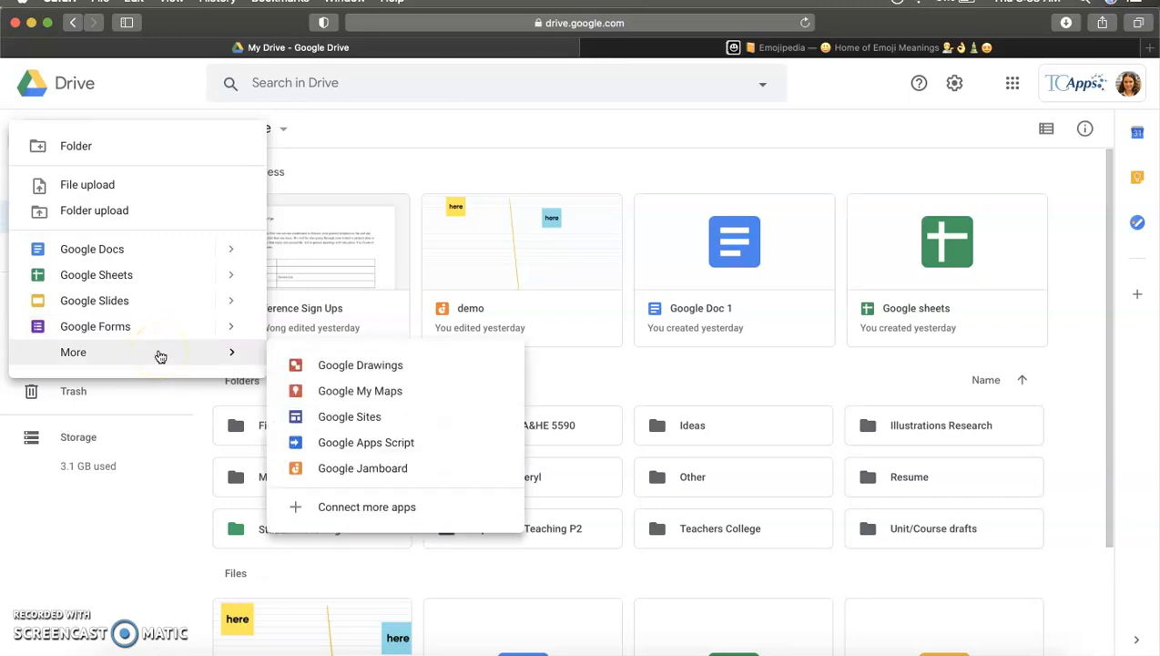
{"action": "left_click", "coordinate": [157, 305]}
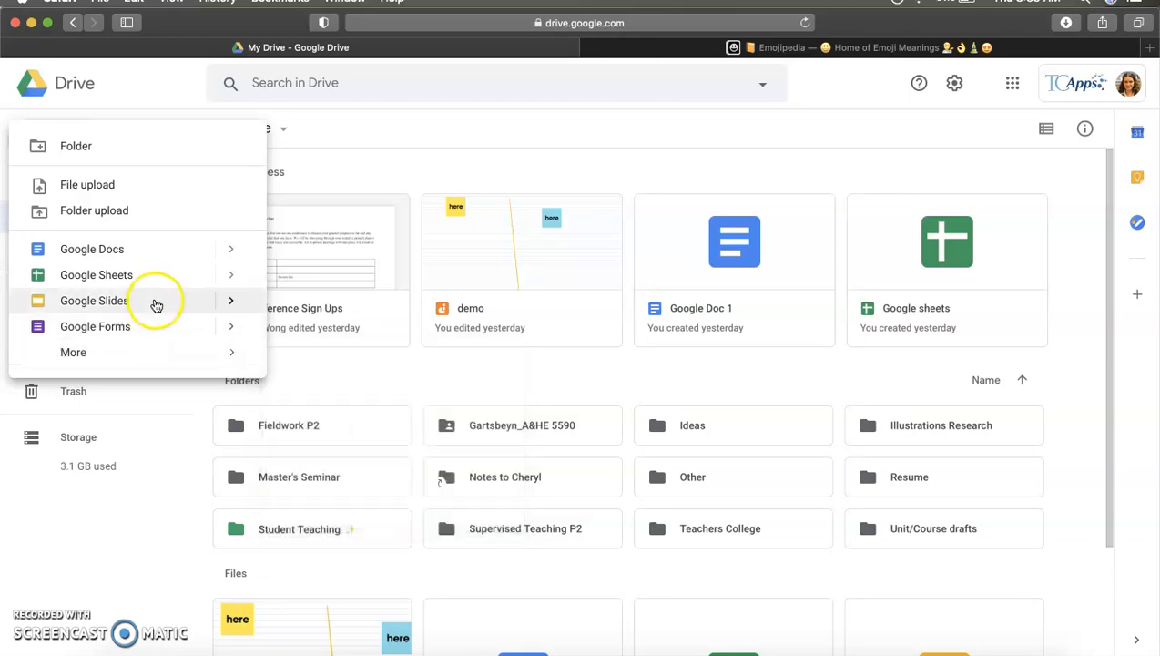
{"action": "left_click", "coordinate": [162, 159]}
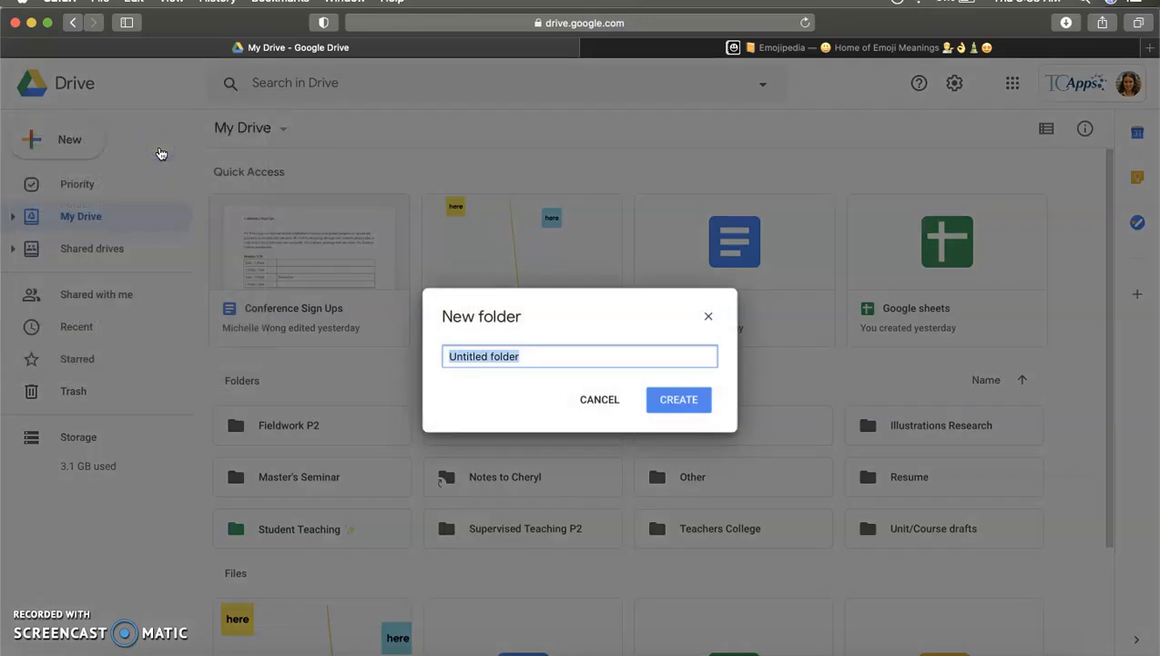
{"action": "type", "text": "Period 3 English"}
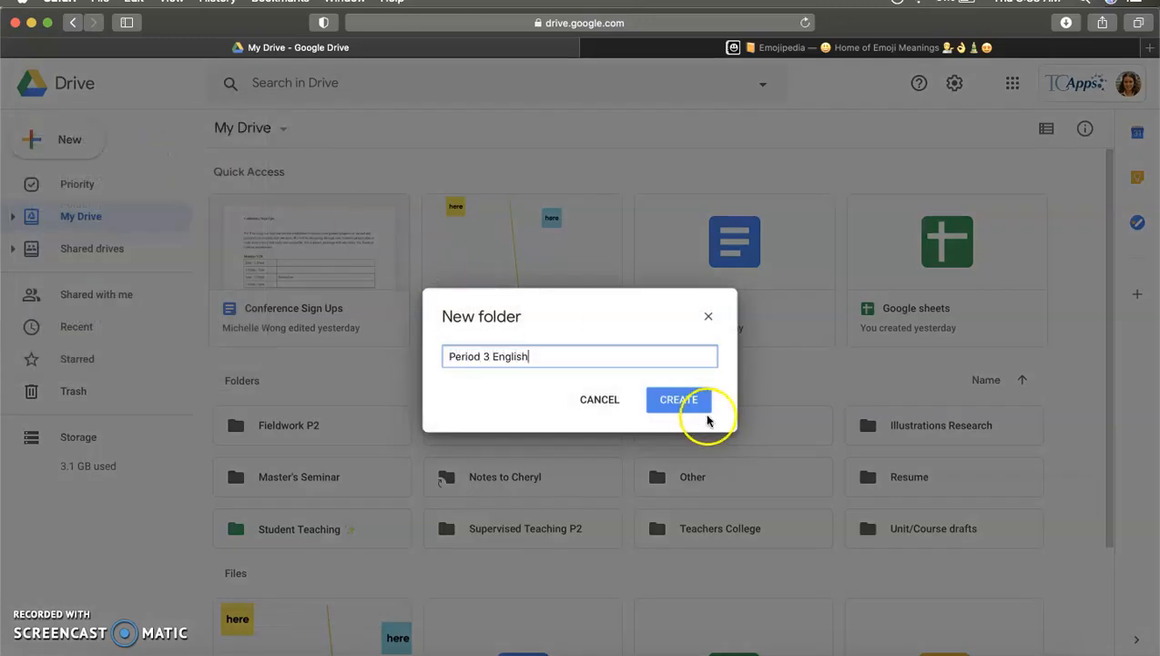
{"action": "left_click", "coordinate": [690, 400]}
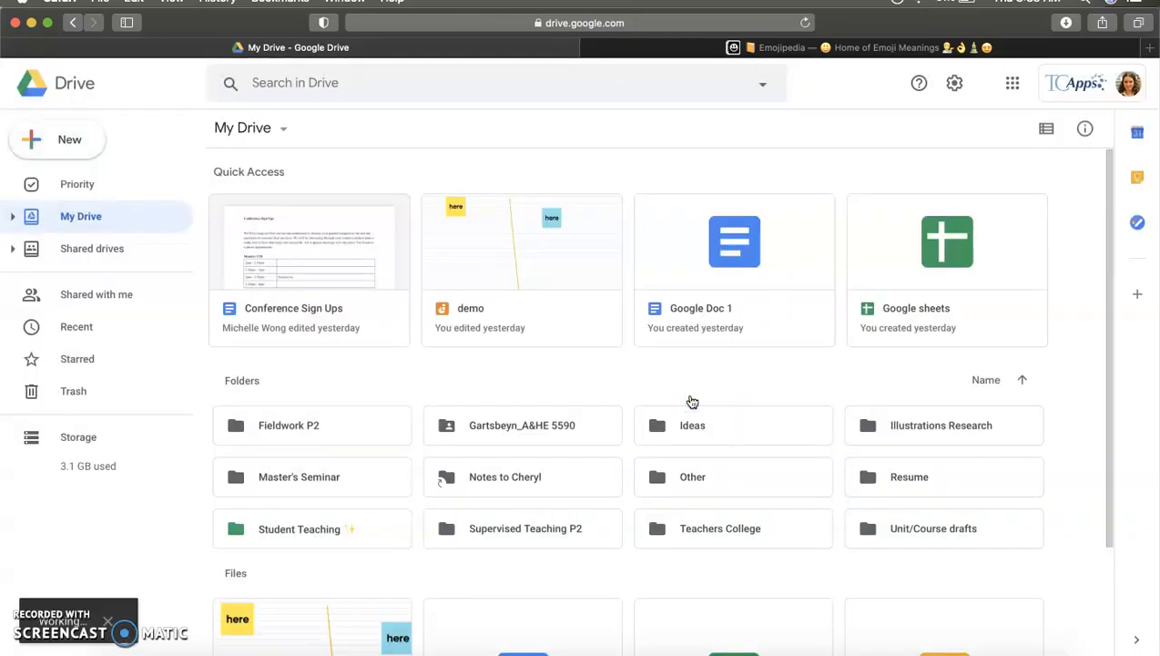
- Reverse the name sorting of My Drive and restore the ascending order
{"action": "left_click", "coordinate": [908, 373]}
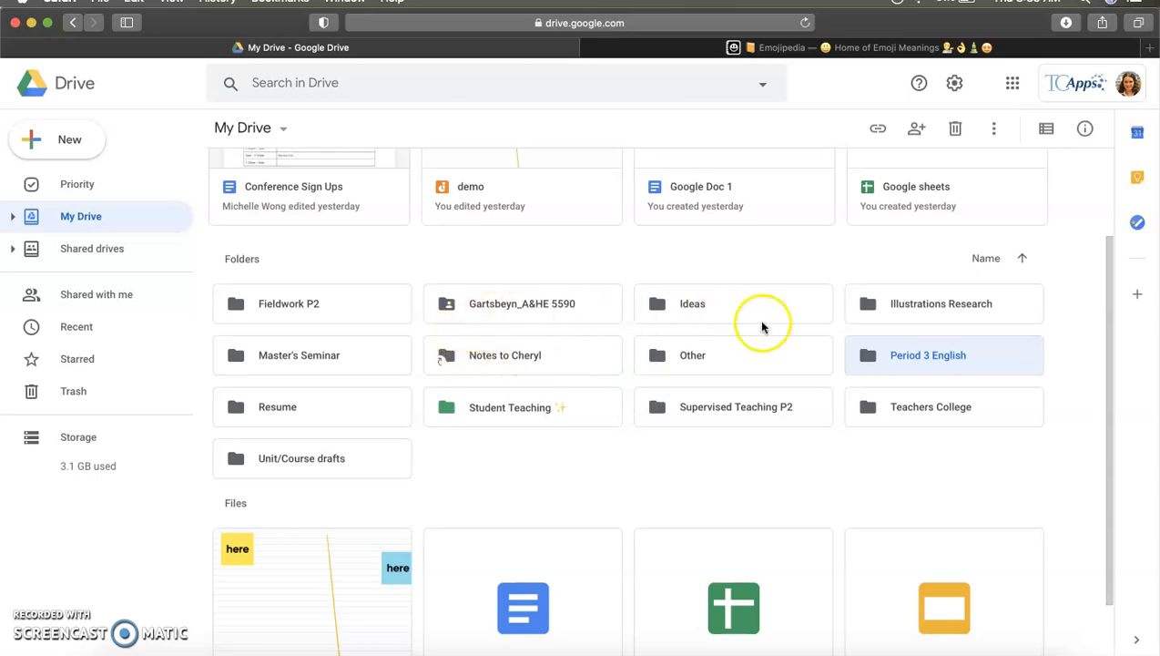
{"action": "left_click", "coordinate": [1022, 259]}
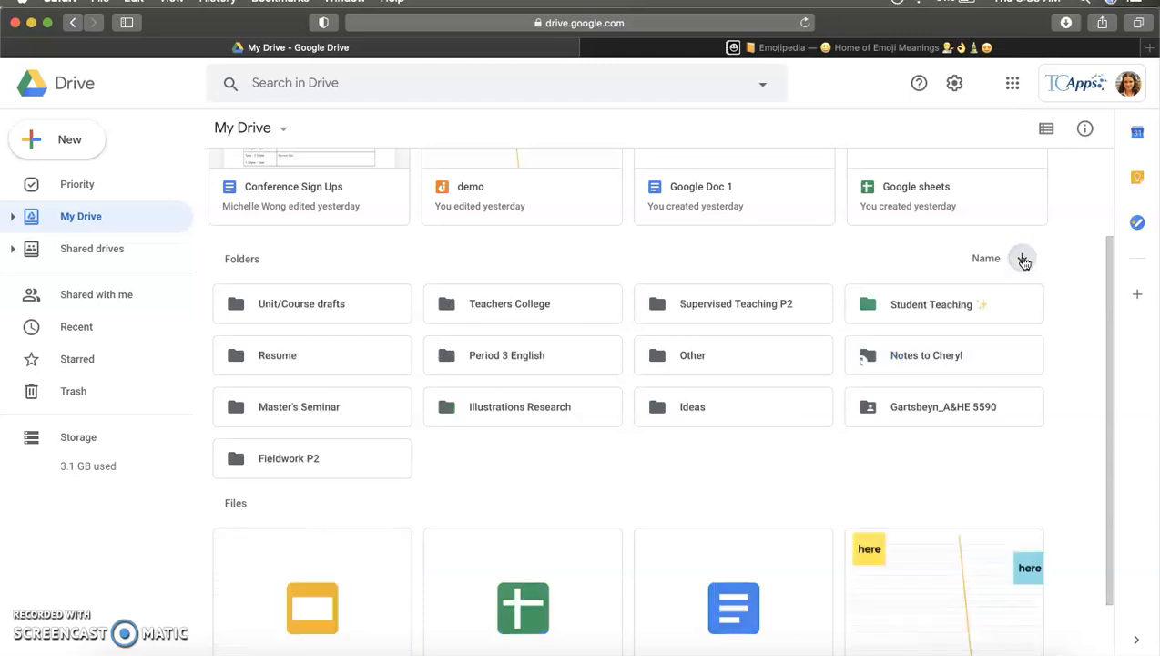
{"action": "left_click", "coordinate": [1023, 261]}
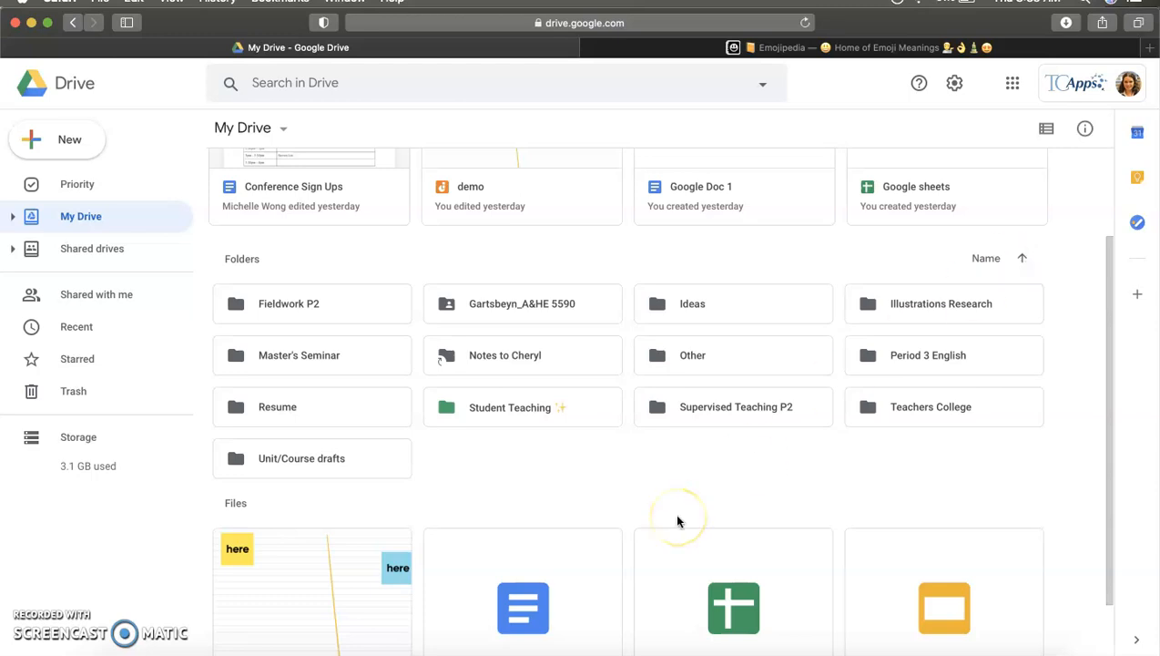
- Move the Google Doc 1 file directly onto the Period 3 English folder
{"action": "scroll", "coordinate": [676, 521], "scroll_direction": "down", "scroll_amount": 3}
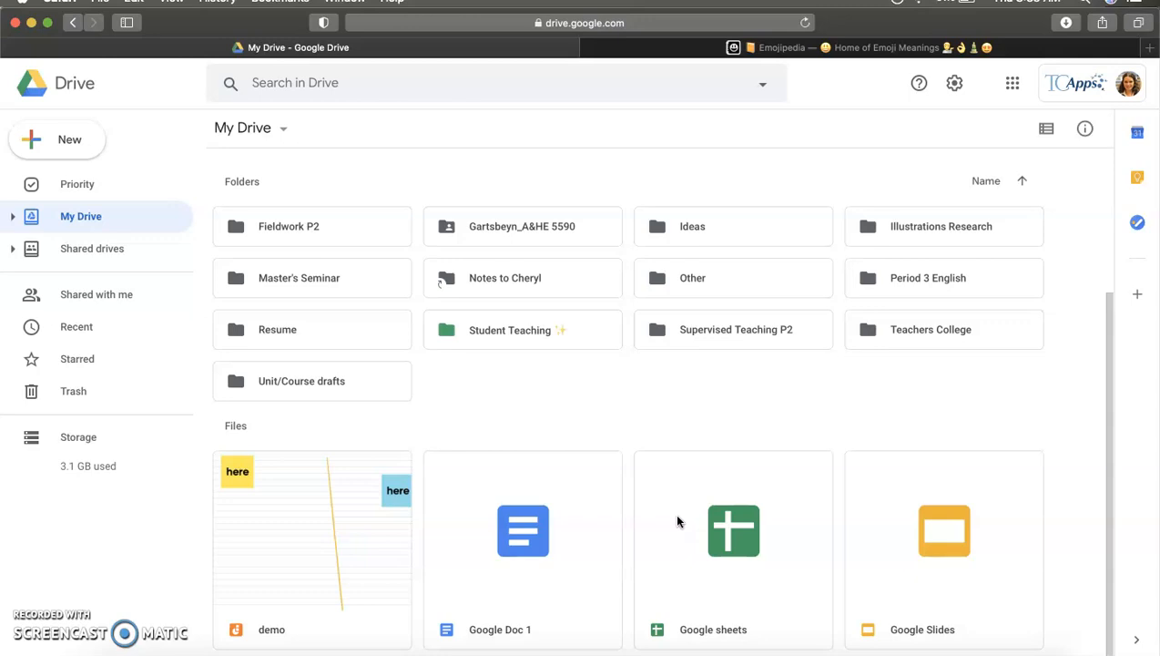
{"action": "left_click", "coordinate": [538, 539]}
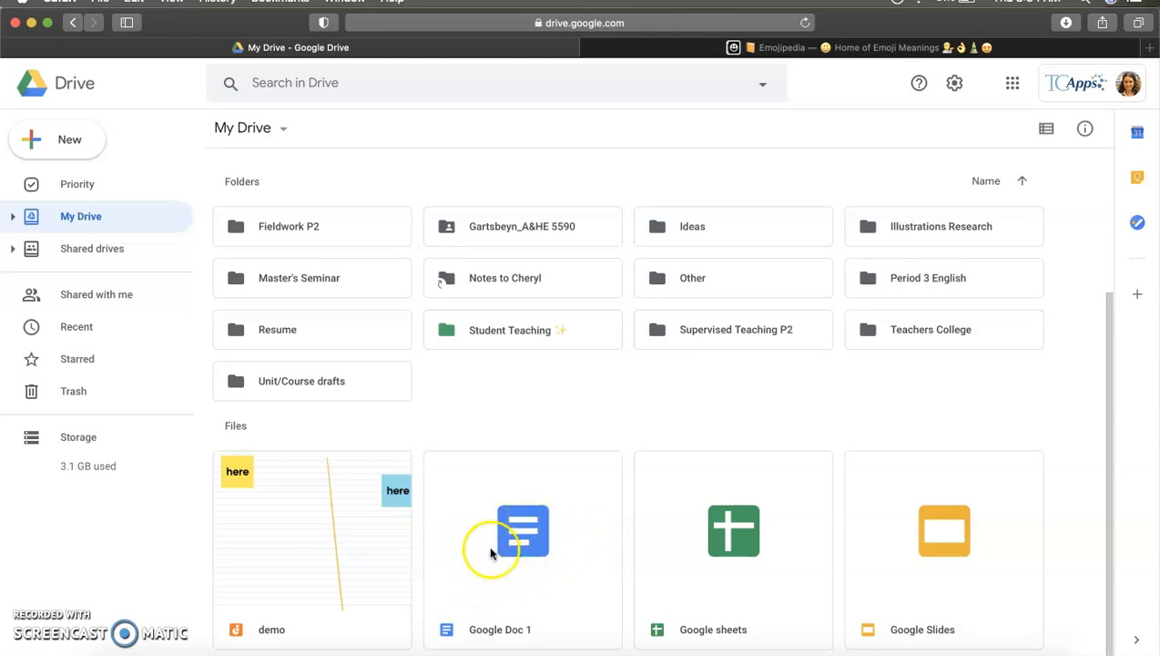
{"action": "left_click_drag", "start_coordinate": [492, 516], "coordinate": [873, 285]}
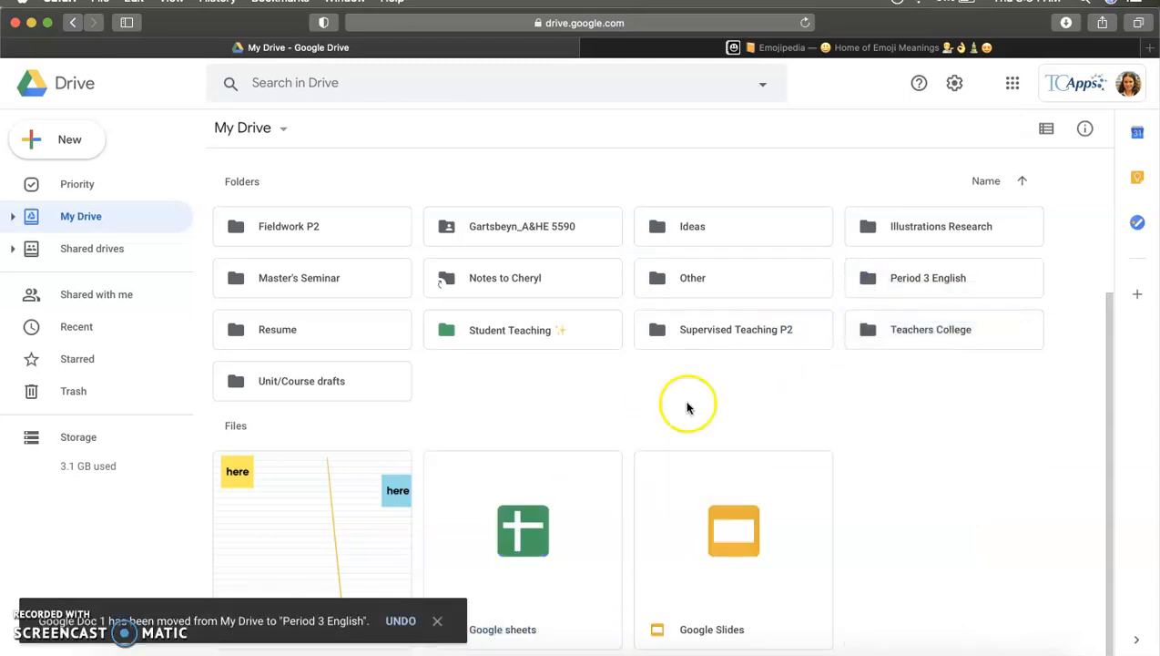
- Move the Google sheets file into the Period 3 English folder using the Move to command
{"action": "left_click", "coordinate": [523, 507]}
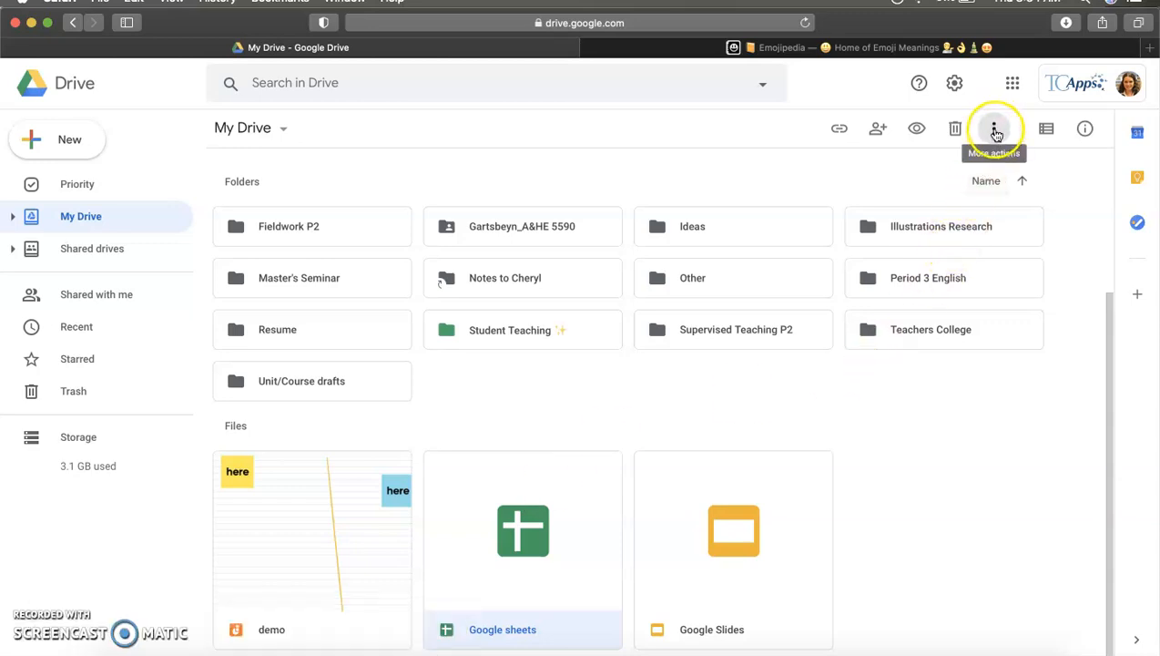
{"action": "left_click", "coordinate": [994, 130]}
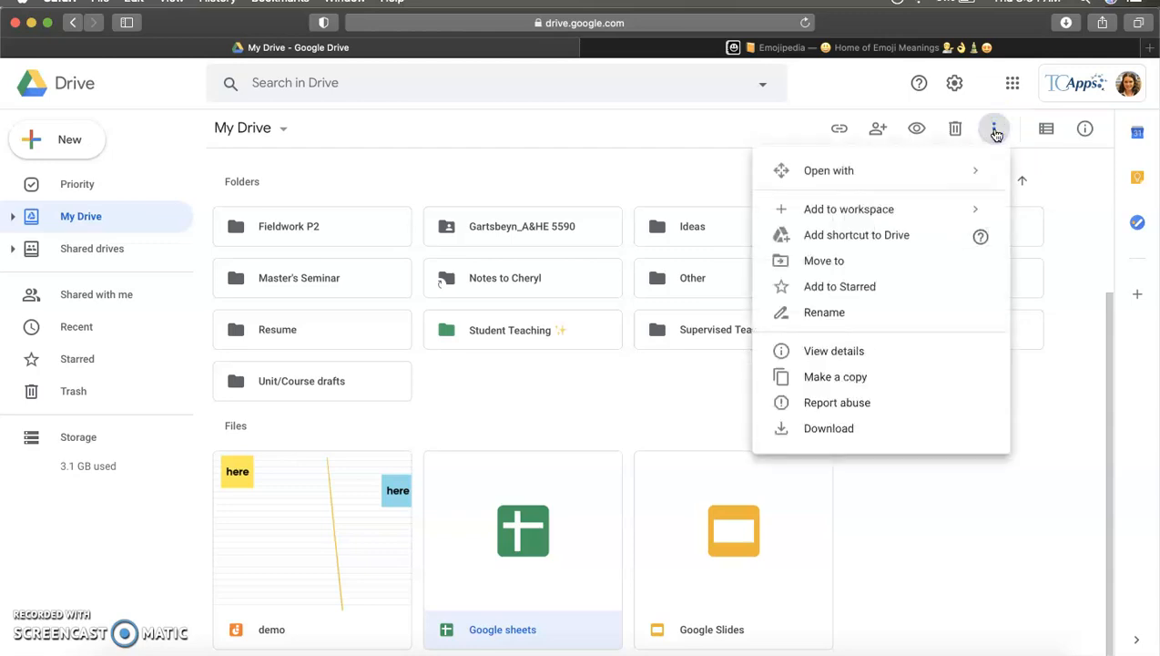
{"action": "left_click", "coordinate": [949, 261]}
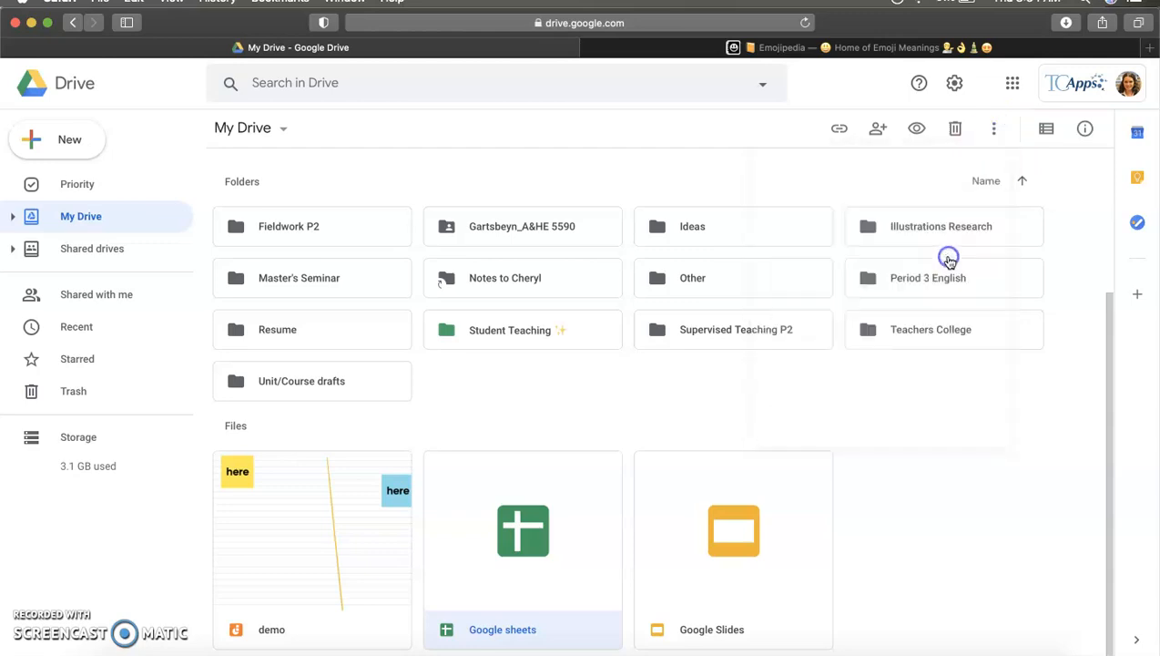
{"action": "scroll", "coordinate": [950, 262], "scroll_direction": "down", "scroll_amount": 5}
{"action": "scroll", "coordinate": [948, 262], "scroll_direction": "up", "scroll_amount": 2}
{"action": "left_click", "coordinate": [930, 253]}
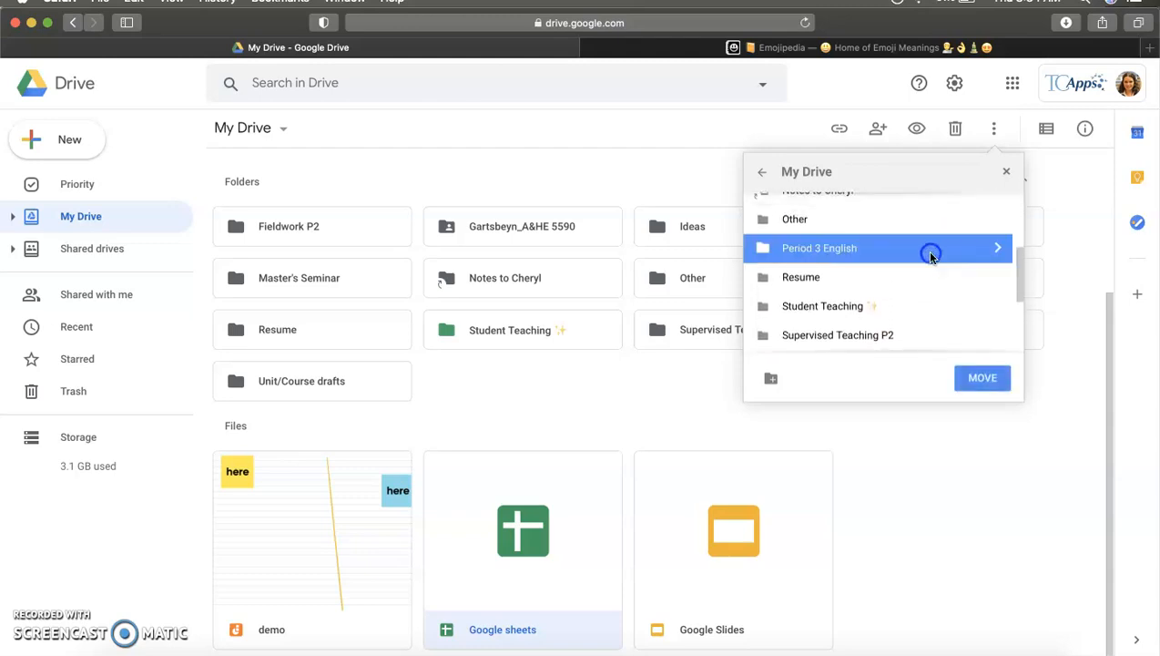
{"action": "left_click", "coordinate": [982, 377]}
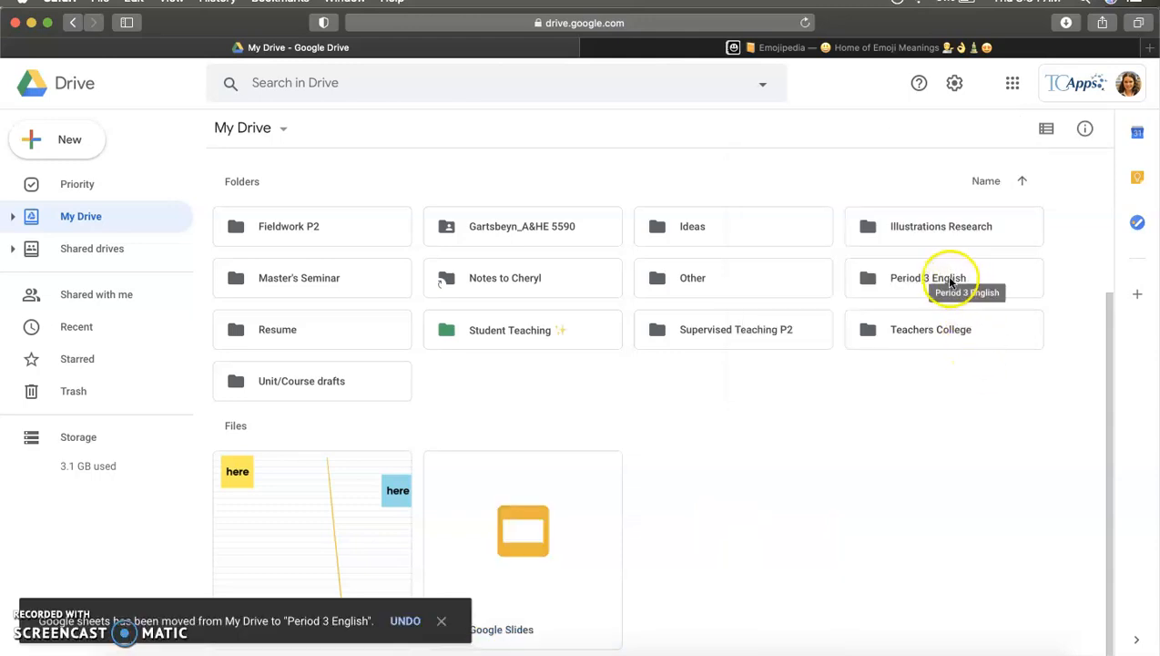
- Open the Period 3 English folder and create a subfolder named Classroom powerpoint in it
{"action": "double_click", "coordinate": [950, 281]}
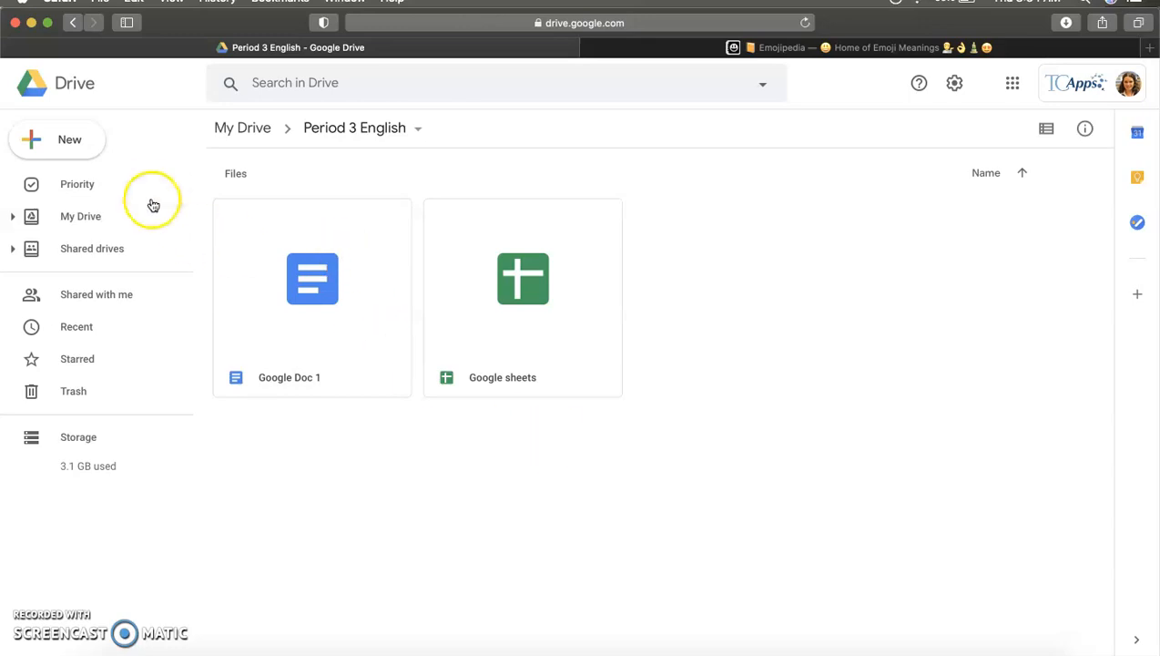
{"action": "left_click", "coordinate": [86, 149]}
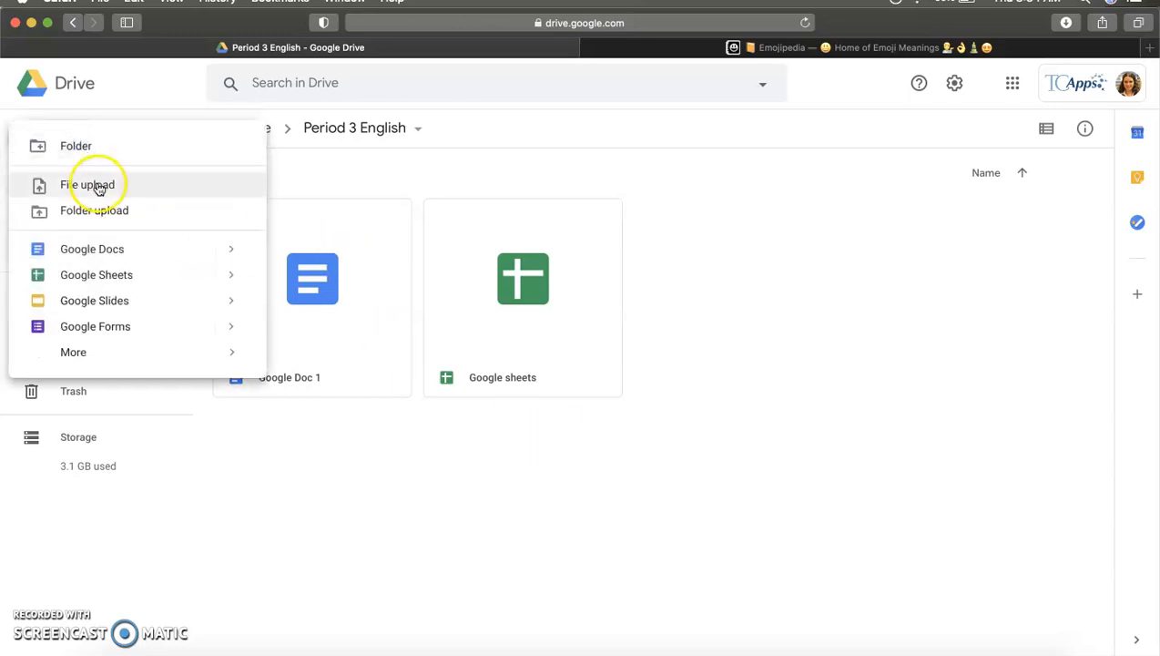
{"action": "left_click", "coordinate": [94, 158]}
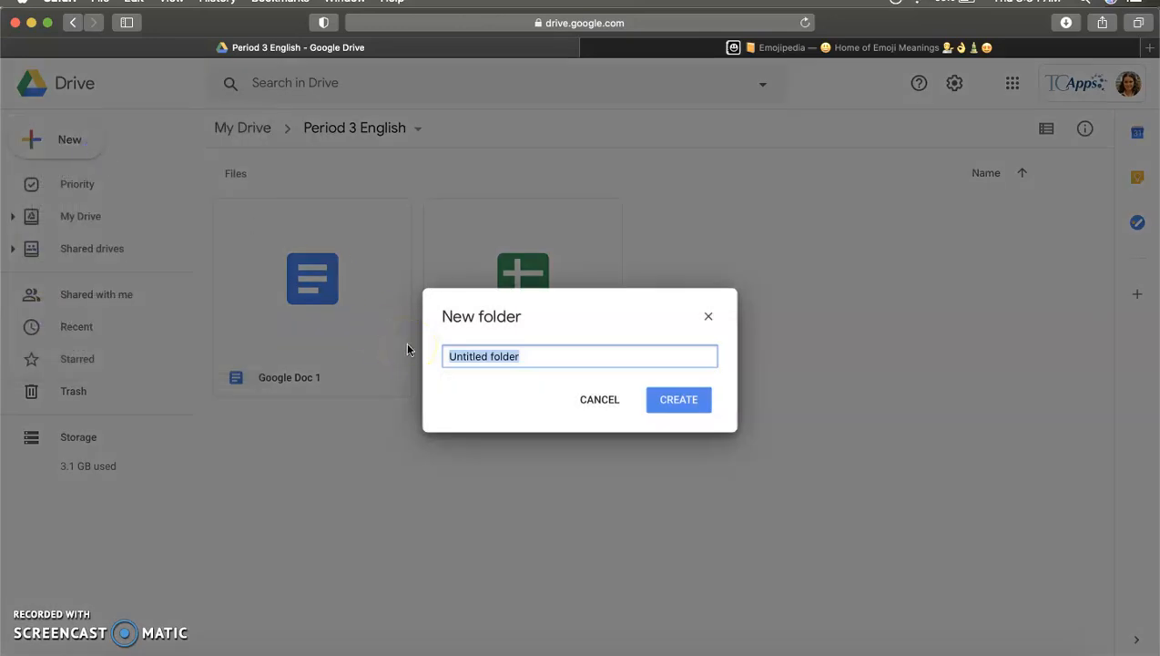
{"action": "type", "text": "Clas"}
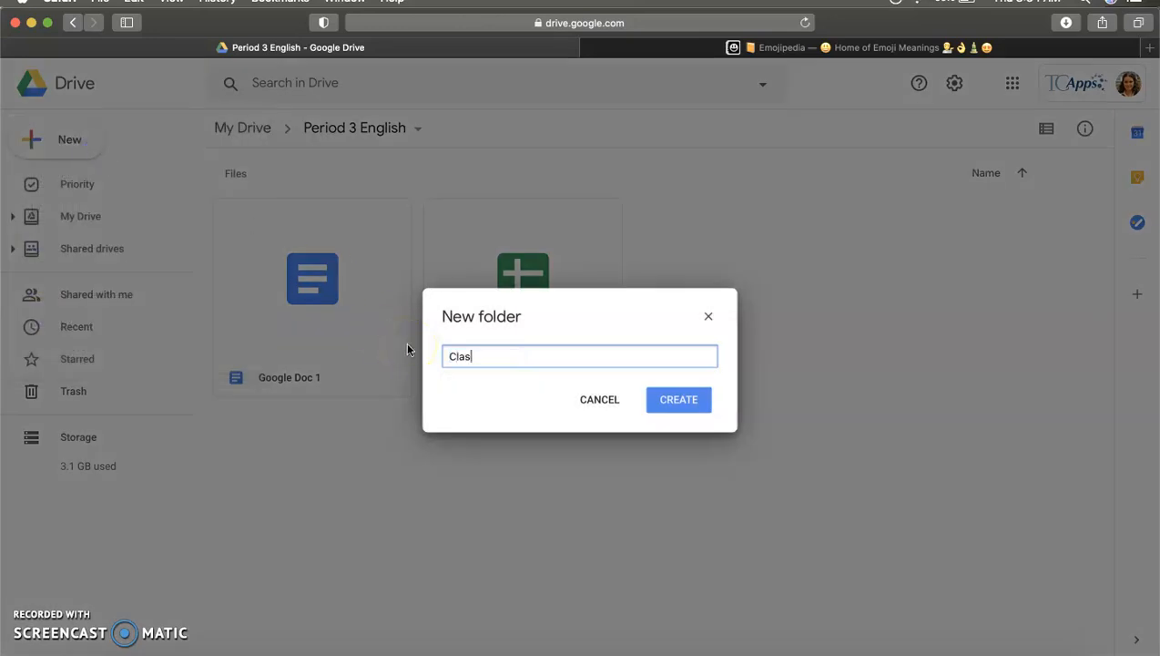
{"action": "type", "text": "sroom powerpoints"}
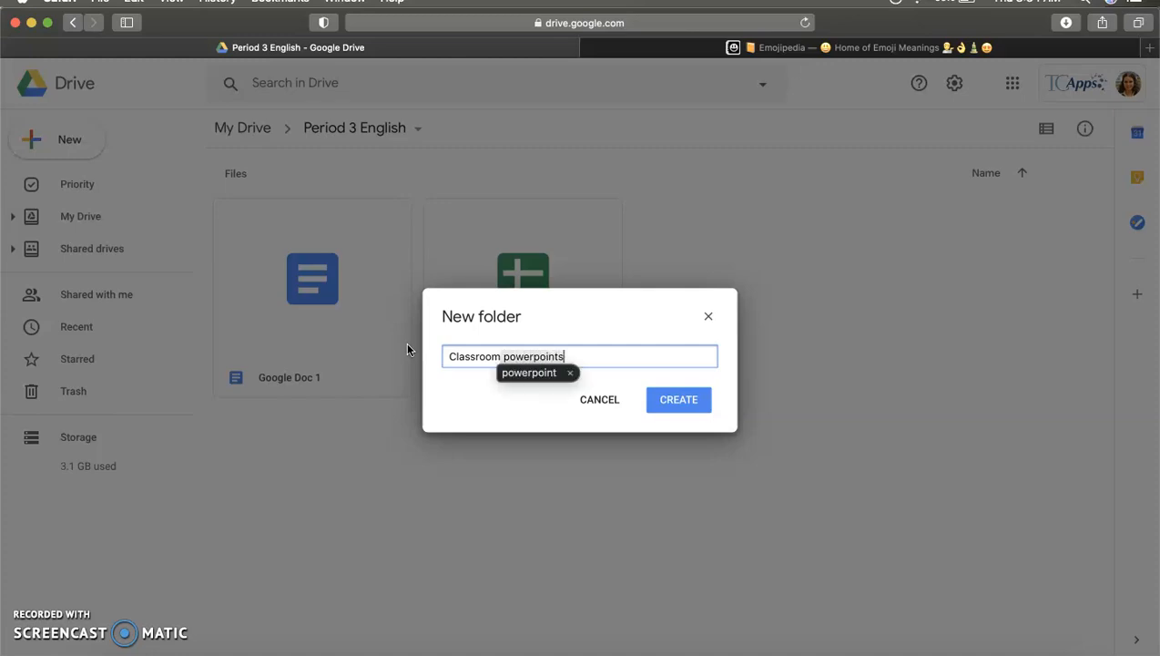
{"action": "left_click", "coordinate": [537, 372]}
{"action": "left_click", "coordinate": [679, 400]}
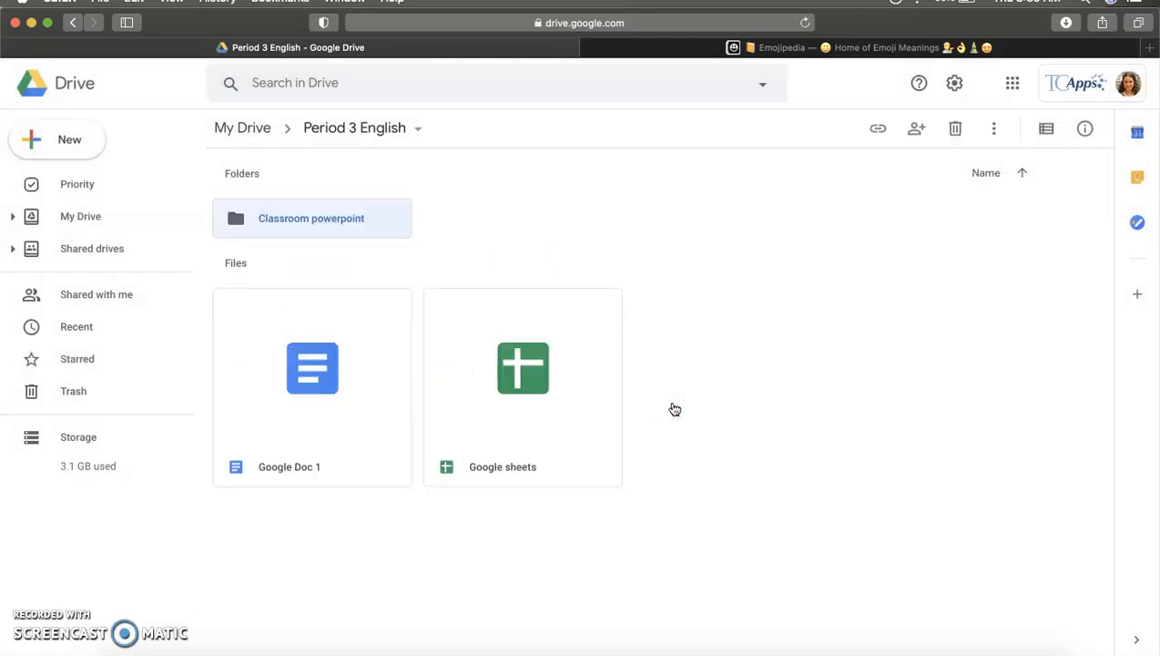
- Create a second subfolder named Homework inside Period 3 English
{"action": "left_click", "coordinate": [94, 144]}
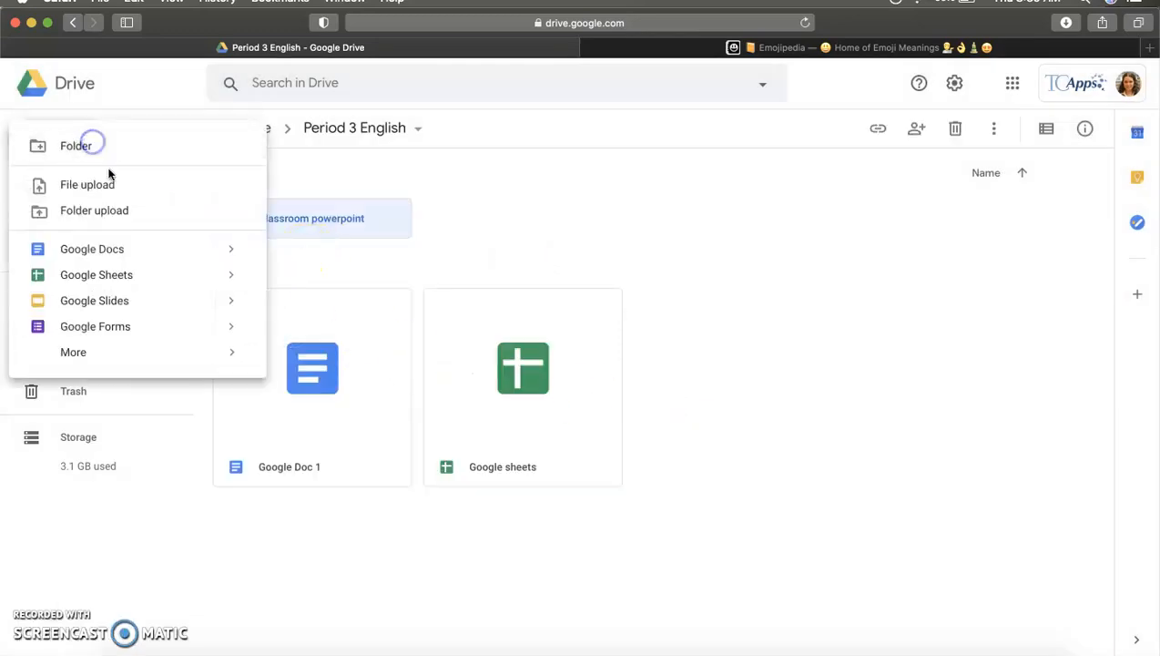
{"action": "left_click", "coordinate": [113, 148]}
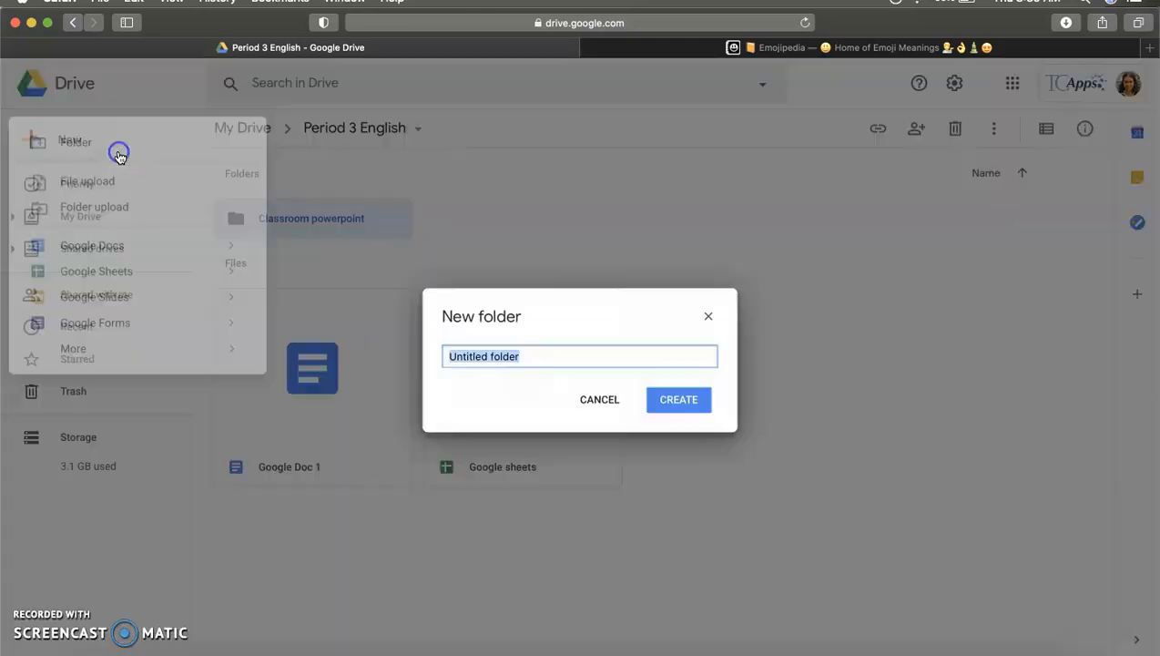
{"action": "type", "text": "Homework"}
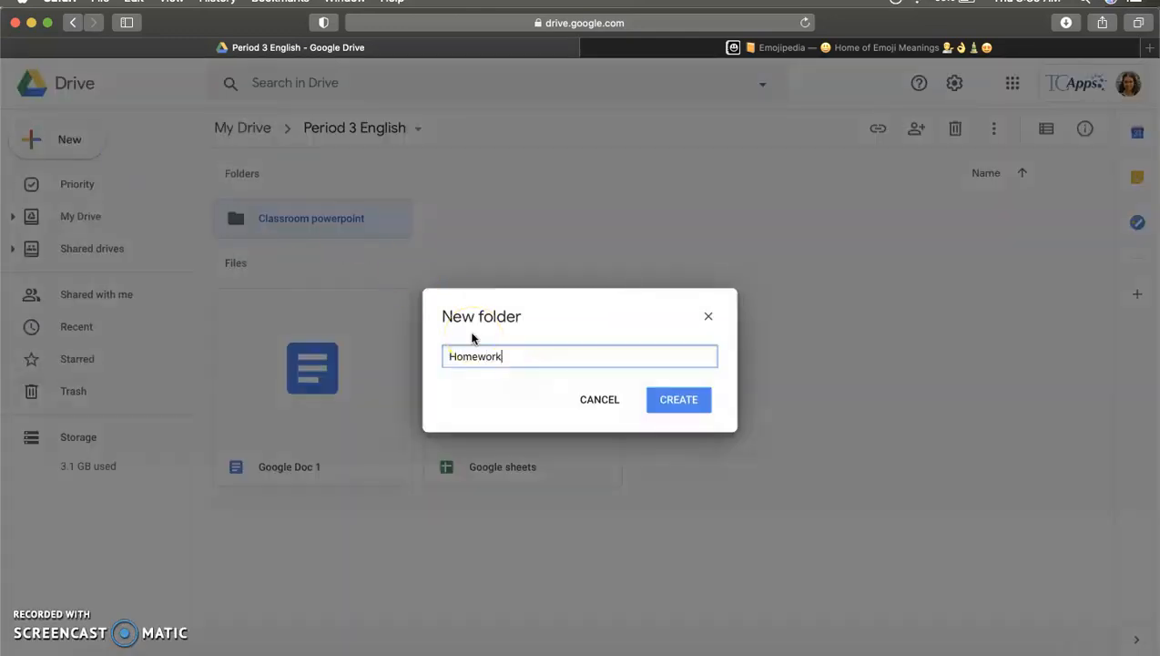
{"action": "left_click", "coordinate": [671, 398]}
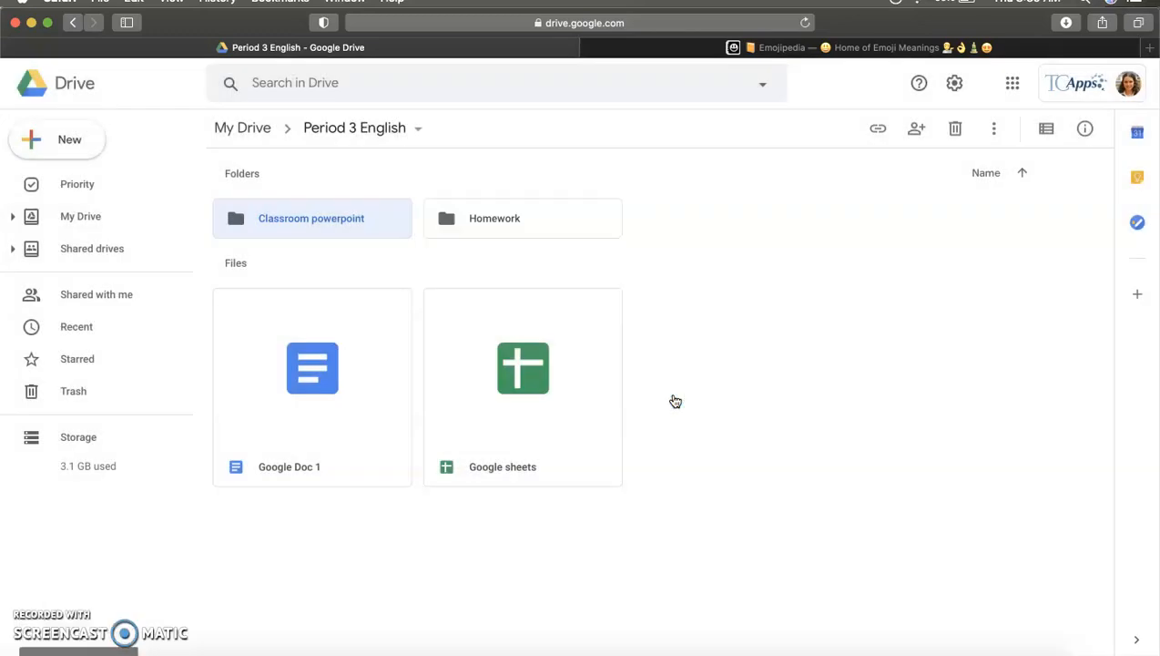
- Move Google Doc 1 into the Classroom powerpoint folder and Google sheets into the Homework folder
{"action": "left_click_drag", "start_coordinate": [327, 373], "coordinate": [326, 229]}
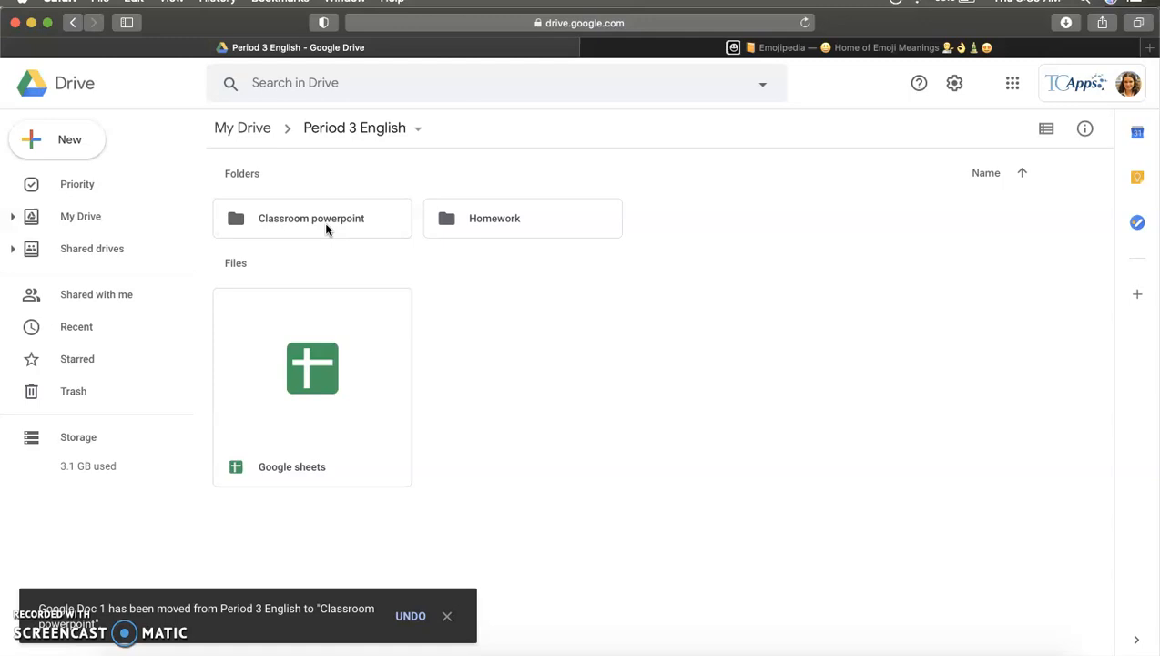
{"action": "left_click_drag", "start_coordinate": [313, 373], "coordinate": [453, 226]}
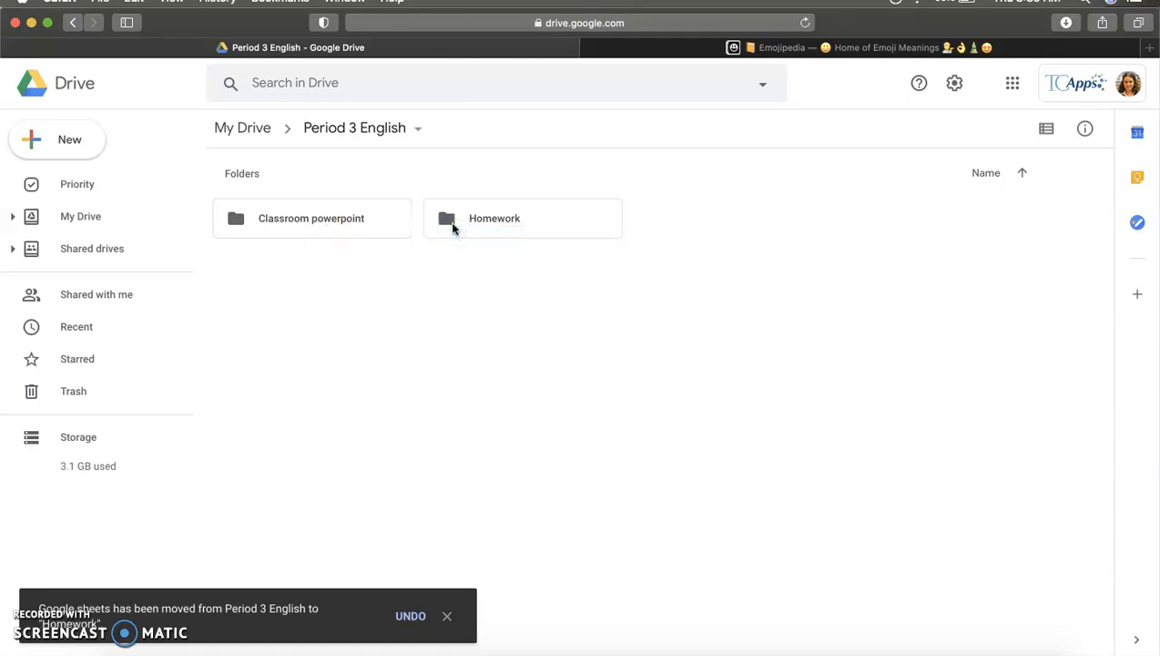
- Open the Homework folder to check its contents, and return to the folder list in My Drive
{"action": "double_click", "coordinate": [514, 232]}
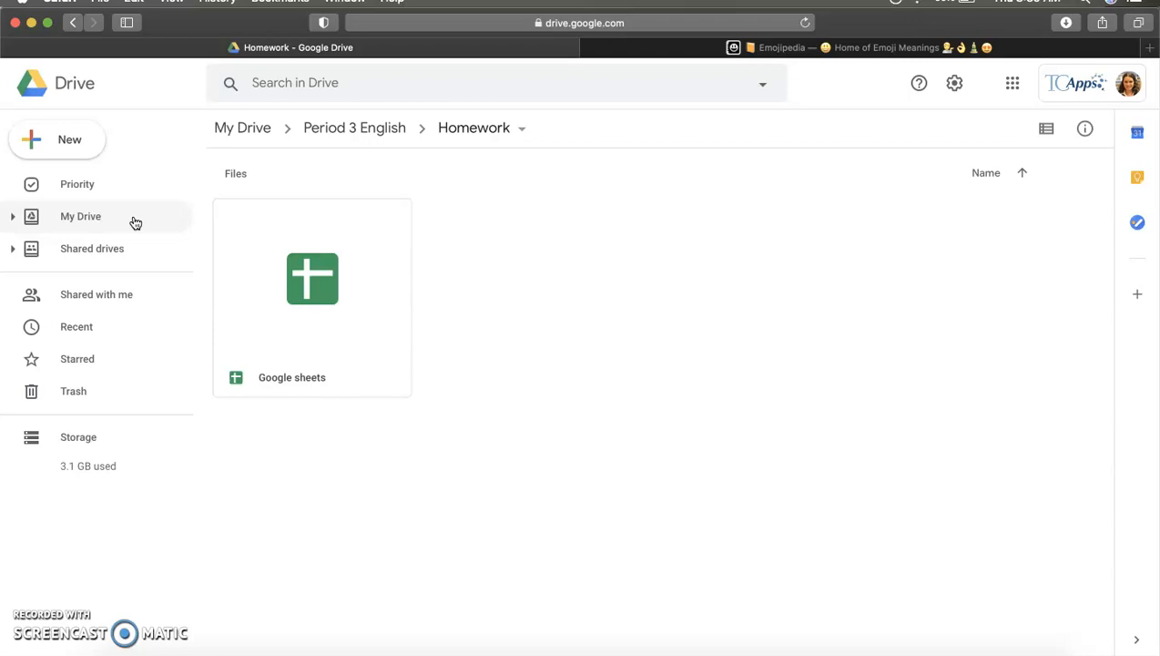
{"action": "left_click", "coordinate": [342, 130]}
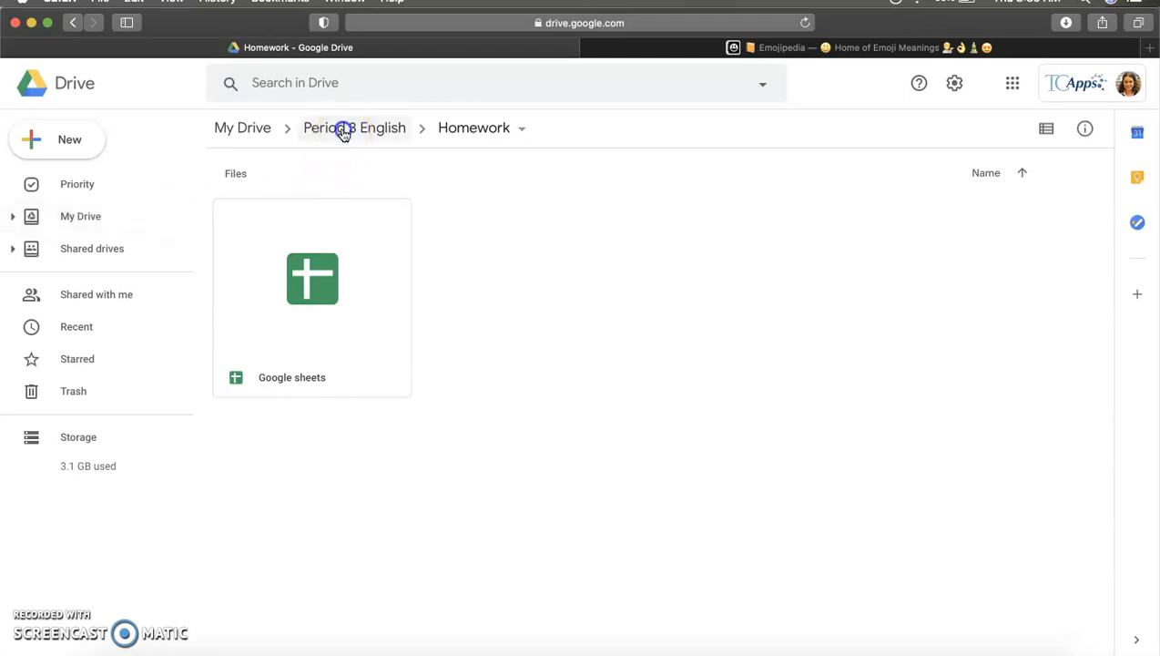
{"action": "left_click", "coordinate": [252, 132]}
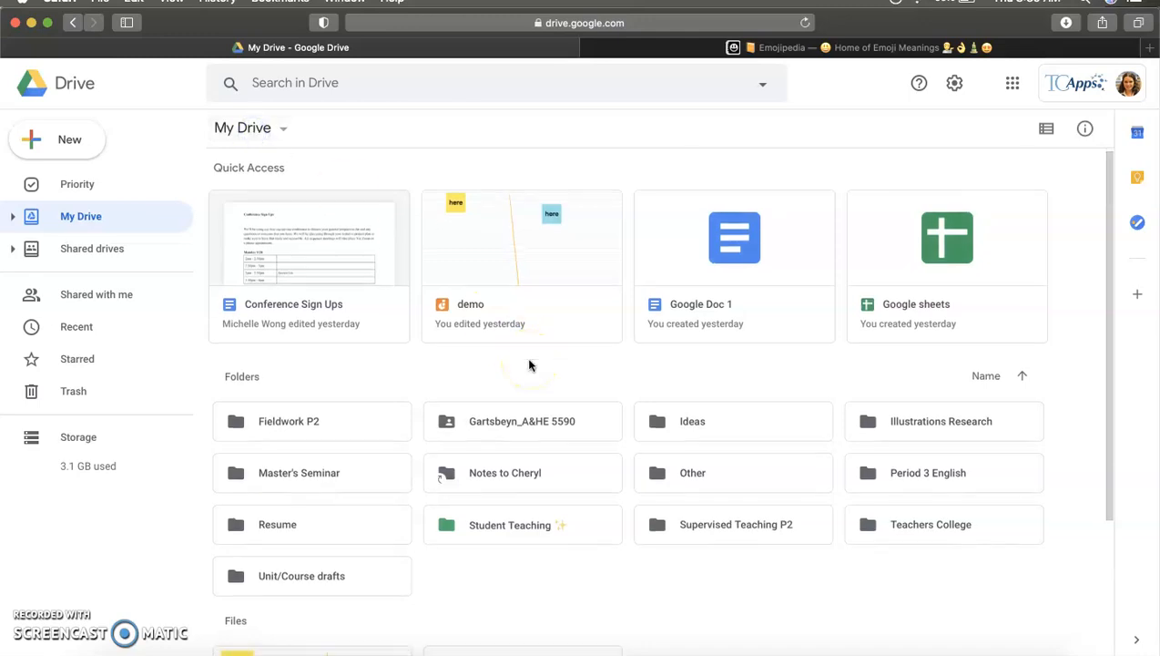
{"action": "scroll", "coordinate": [529, 364], "scroll_direction": "down", "scroll_amount": 2}
{"action": "scroll", "coordinate": [529, 365], "scroll_direction": "down", "scroll_amount": 5}
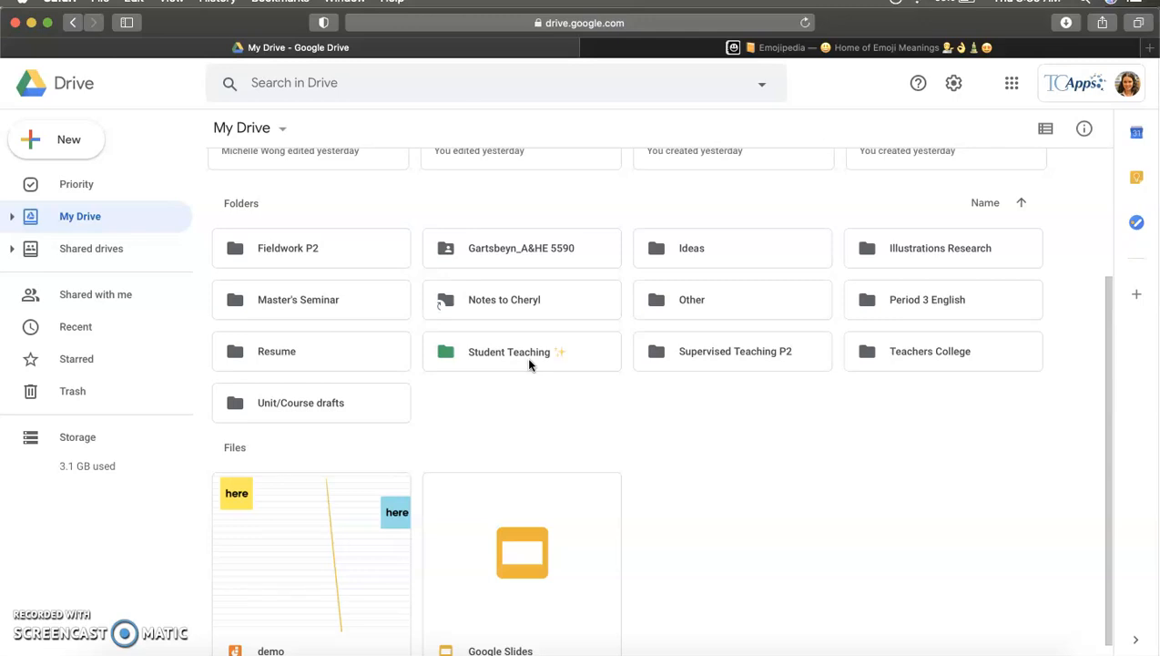
{"action": "scroll", "coordinate": [529, 365], "scroll_direction": "up", "scroll_amount": 2}
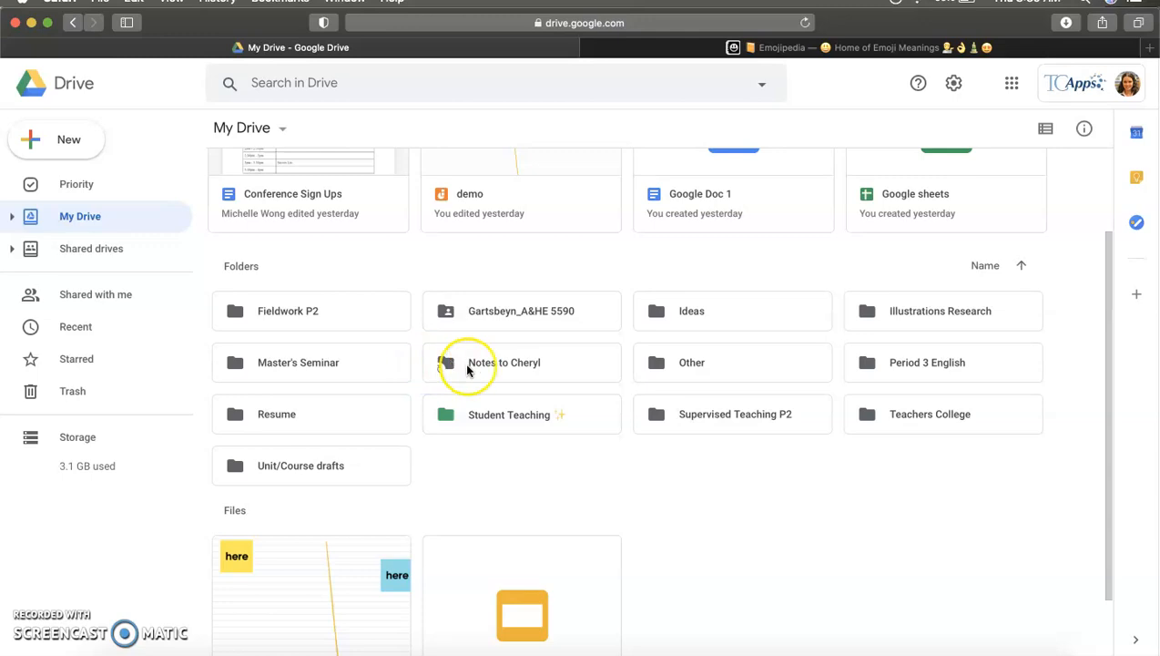
{"action": "left_click", "coordinate": [502, 417]}
{"action": "left_click", "coordinate": [996, 130]}
{"action": "left_click", "coordinate": [999, 139]}
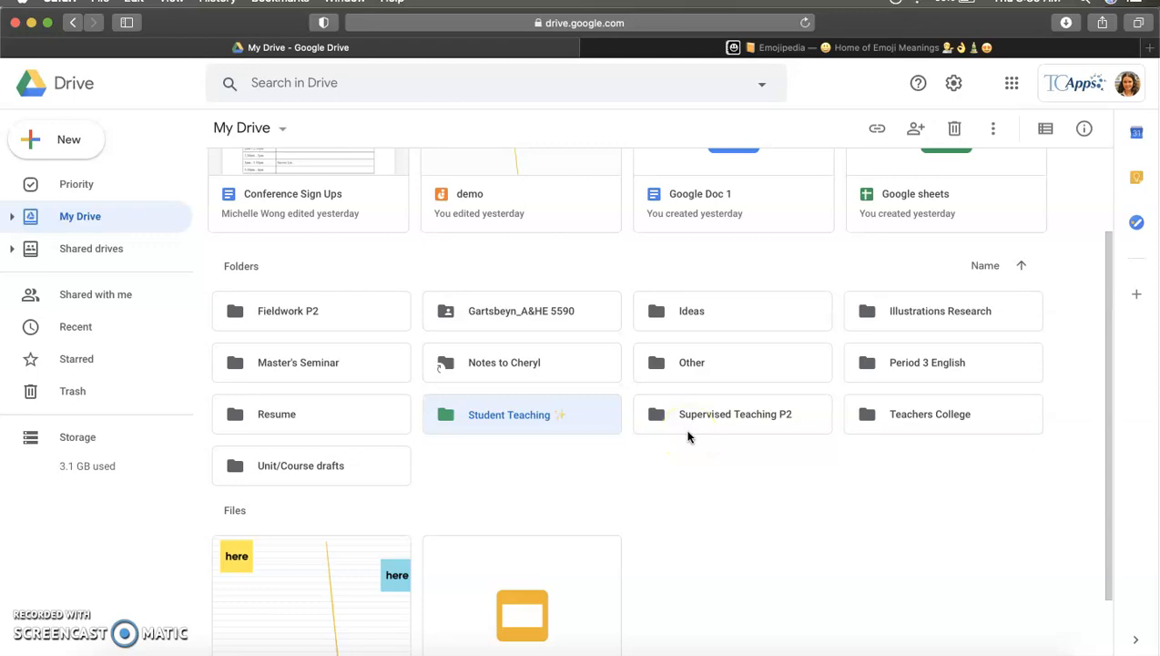
{"action": "left_click", "coordinate": [686, 376]}
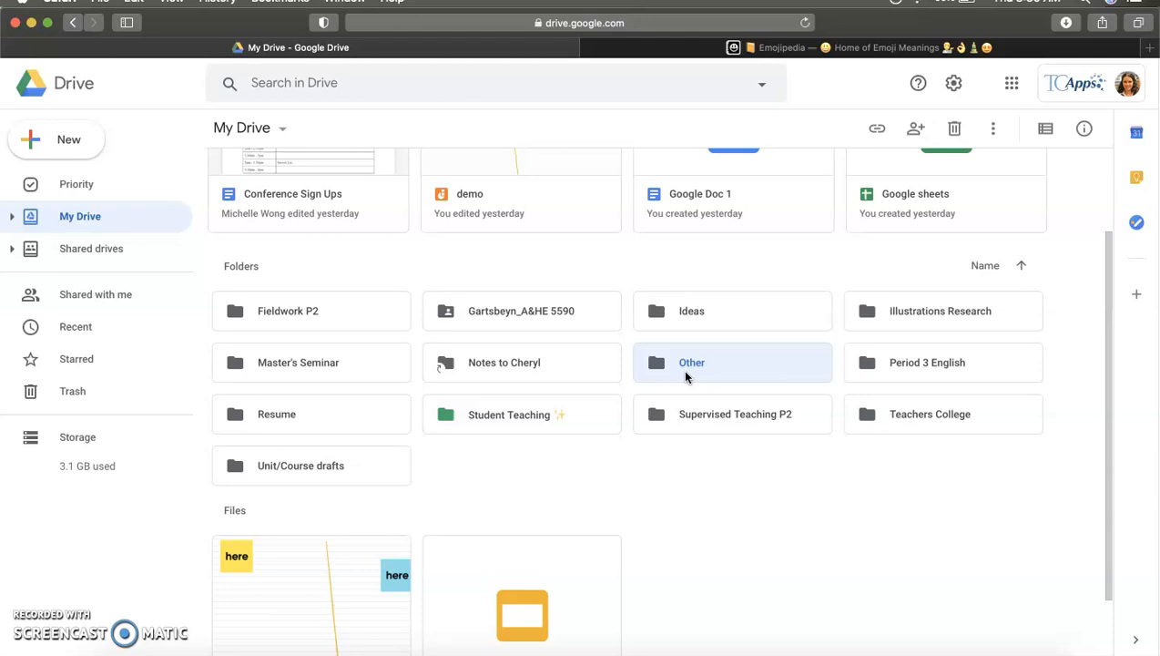
- Change the color of the Period 3 English folder to purple
{"action": "left_click", "coordinate": [904, 377]}
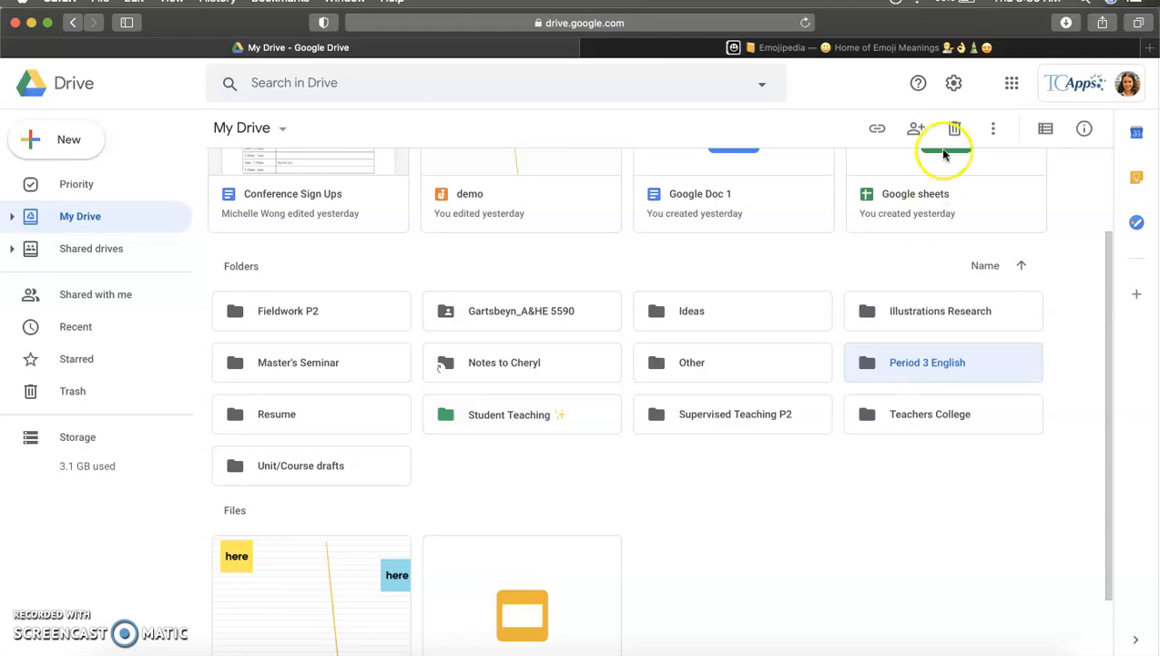
{"action": "left_click", "coordinate": [991, 132]}
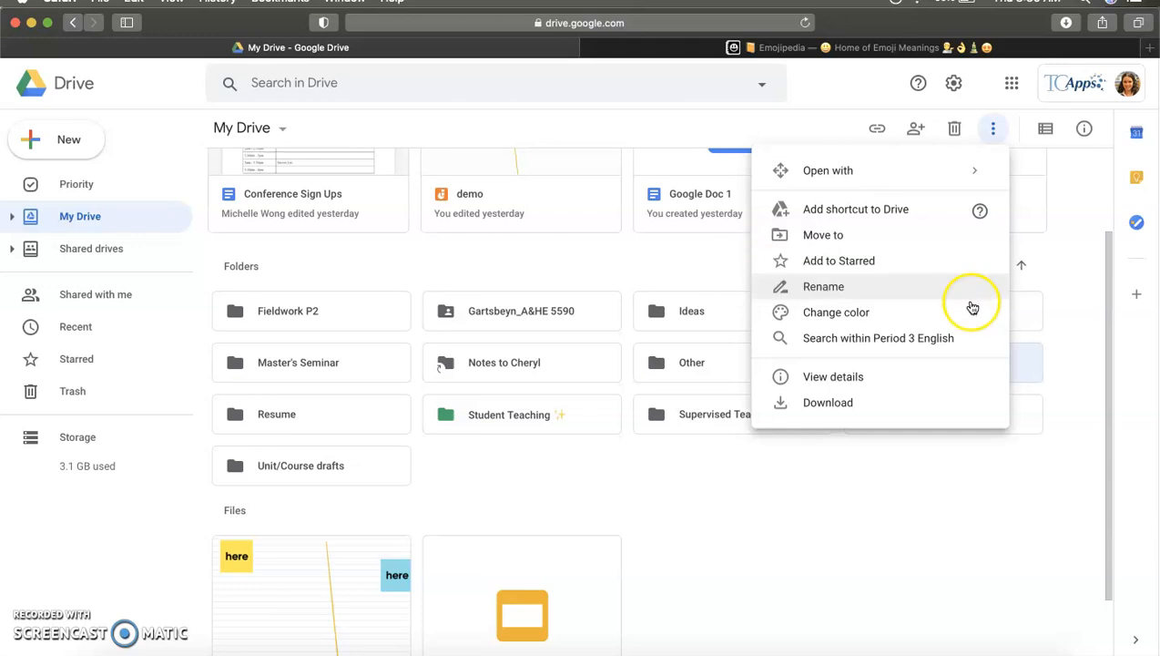
{"action": "mouse_move", "coordinate": [972, 316]}
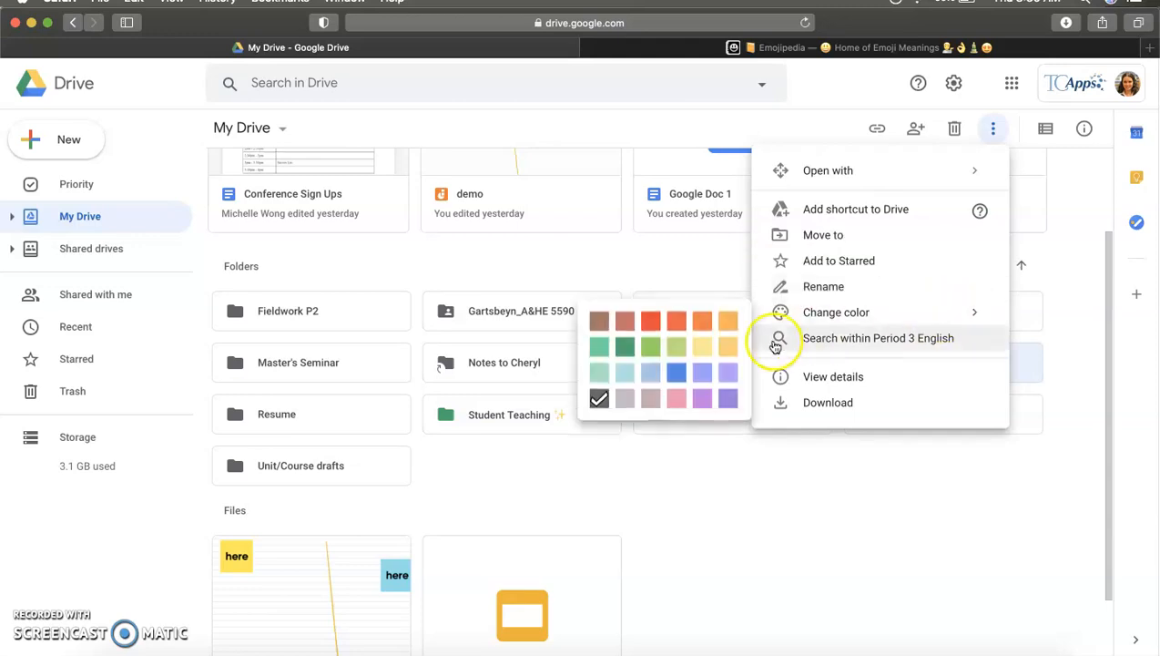
{"action": "mouse_move", "coordinate": [770, 316]}
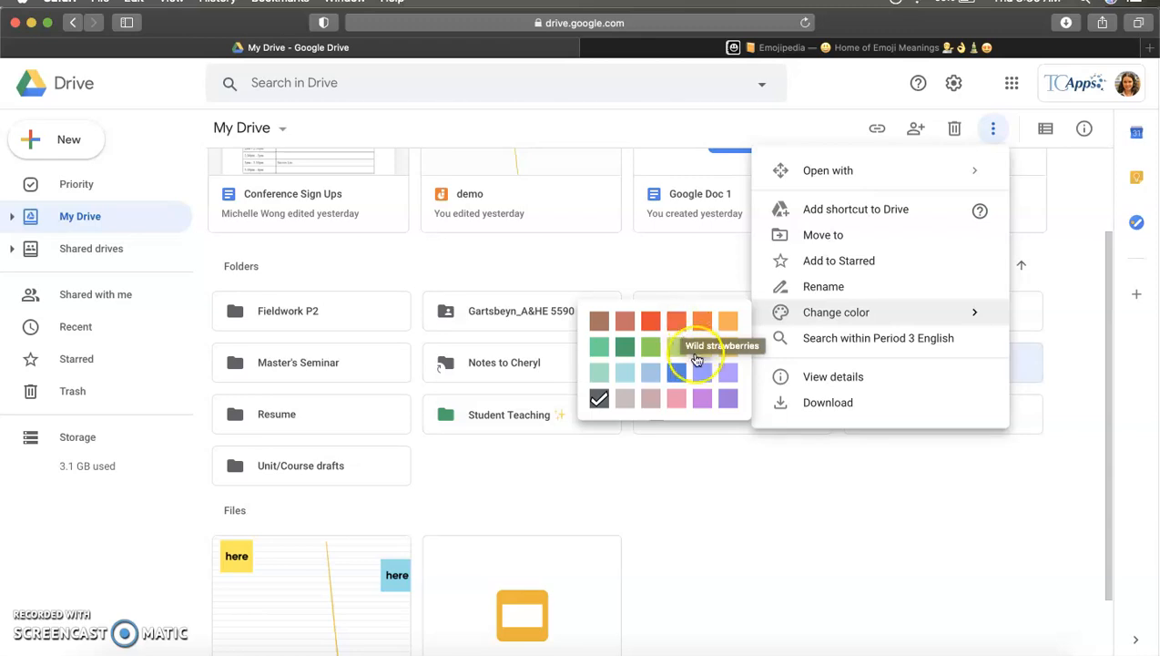
{"action": "left_click", "coordinate": [728, 396]}
{"action": "left_click", "coordinate": [805, 481]}
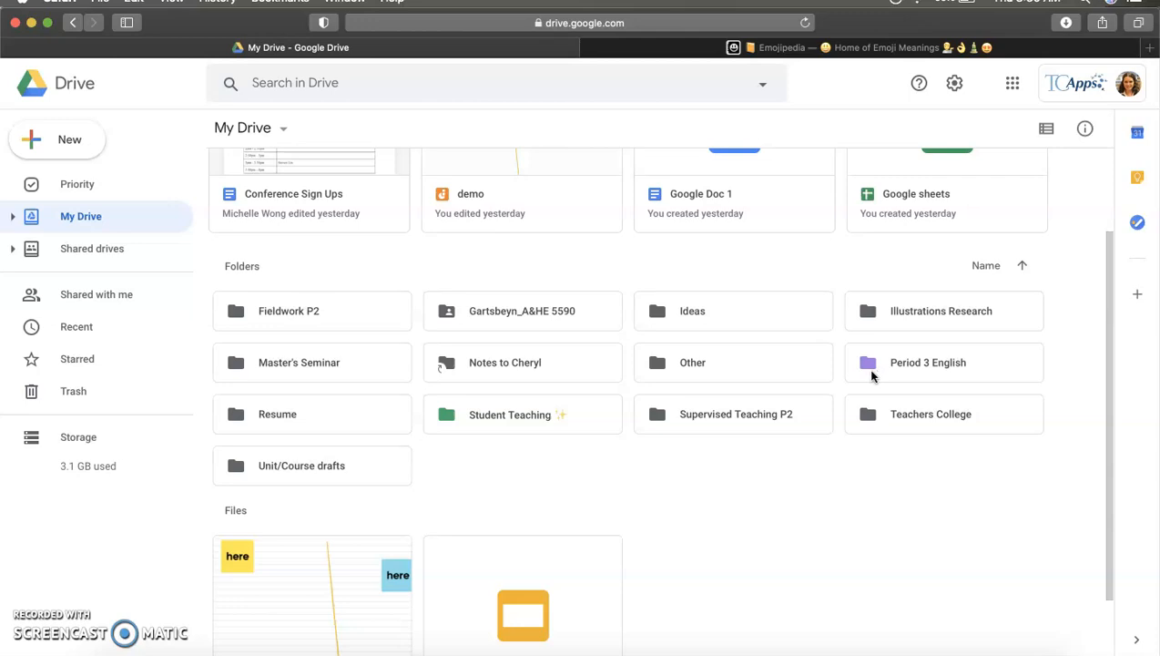
- Switch to Emojipedia, open the Red Heart emoji's page and copy the emoji
{"action": "left_click", "coordinate": [804, 50]}
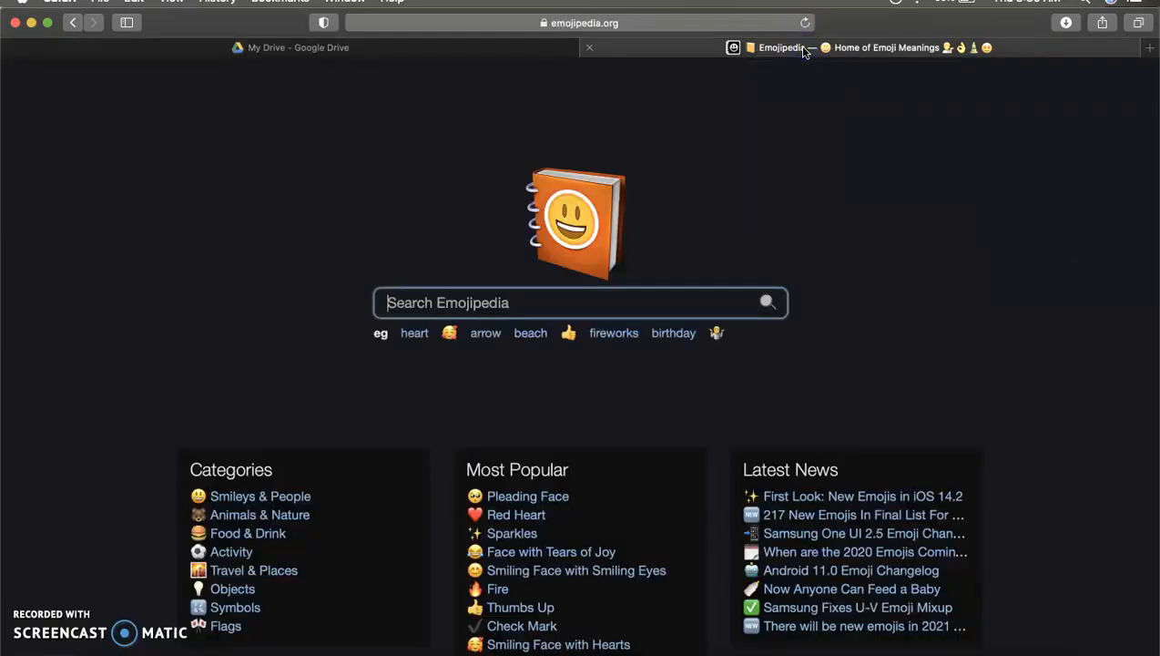
{"action": "scroll", "coordinate": [717, 362], "scroll_direction": "down", "scroll_amount": 1}
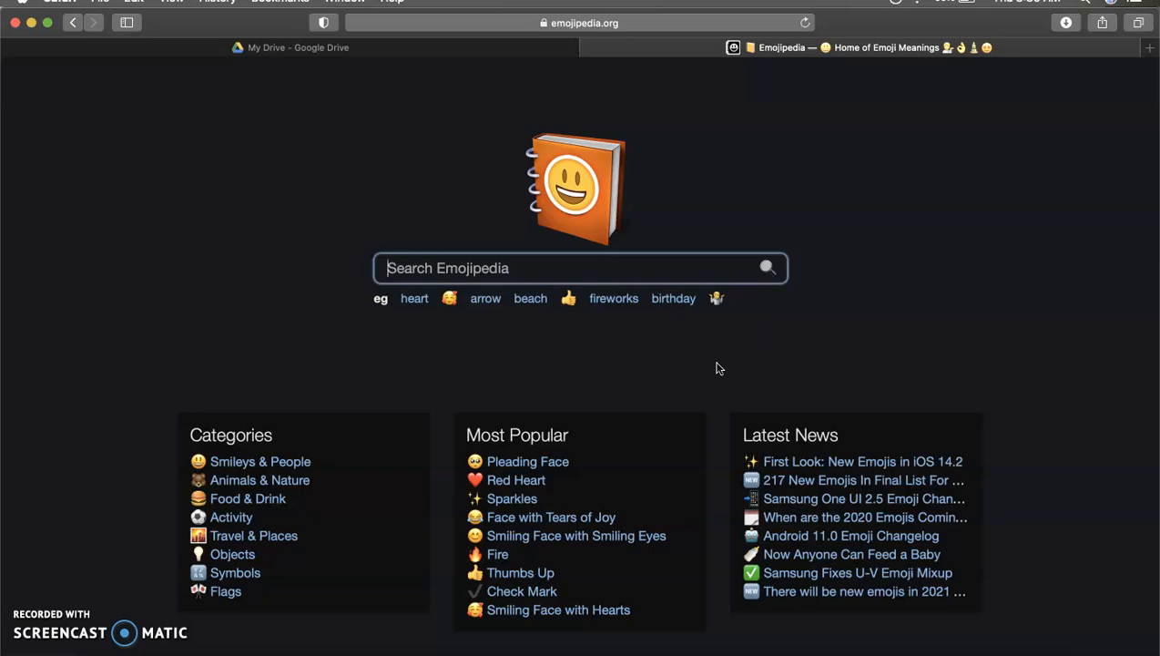
{"action": "left_click", "coordinate": [538, 484]}
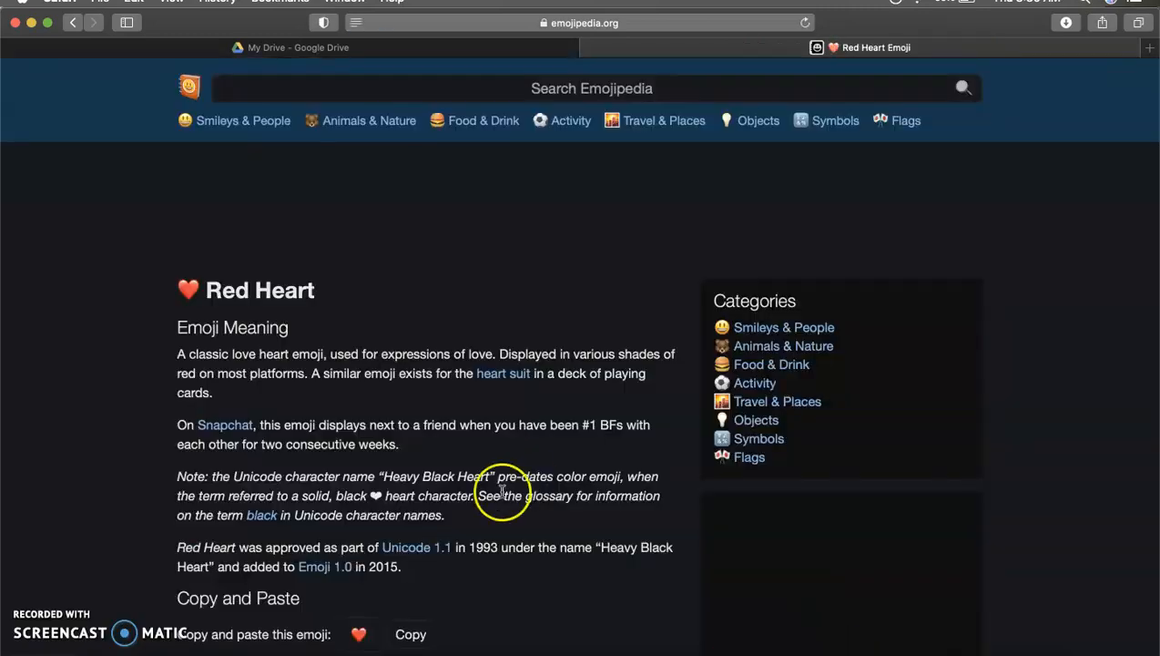
{"action": "scroll", "coordinate": [437, 483], "scroll_direction": "down", "scroll_amount": 2}
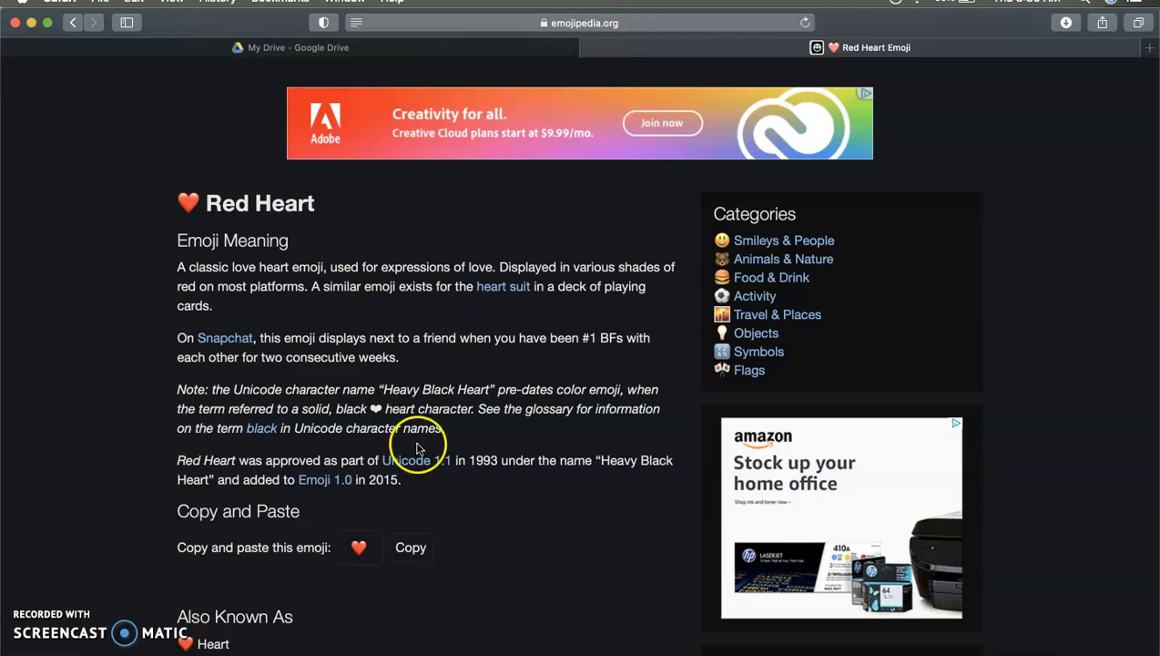
{"action": "left_click", "coordinate": [411, 549]}
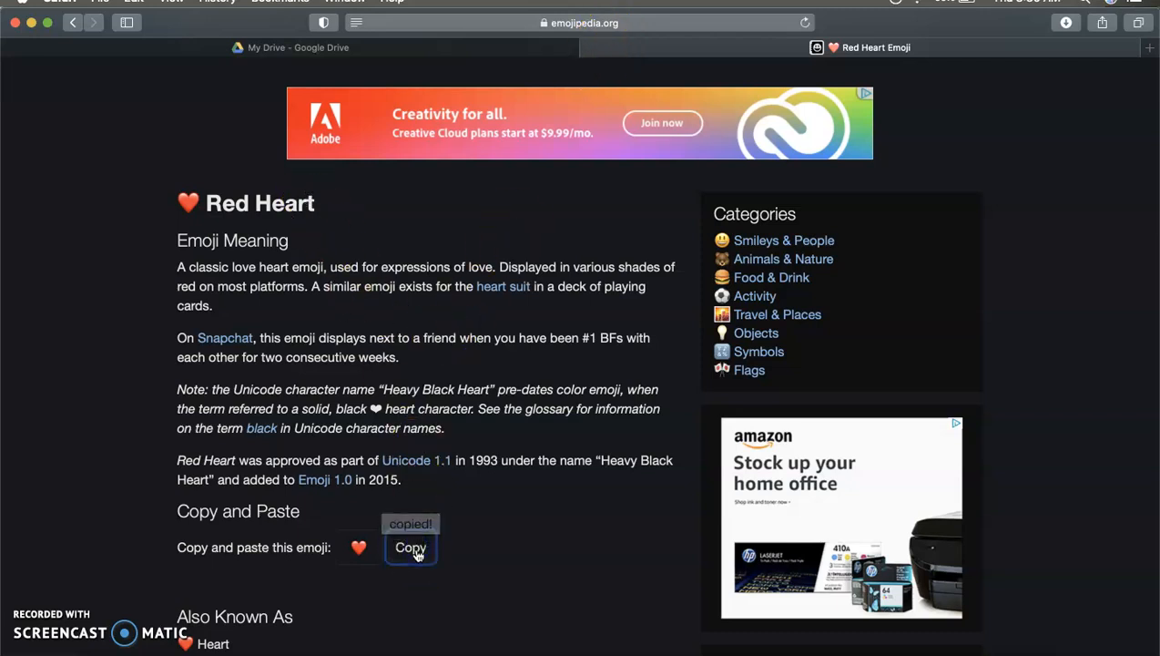
- Back in Google Drive, rename the Period 3 English folder as "Period 3 English ❤️" using the copied emoji
{"action": "left_click", "coordinate": [381, 47]}
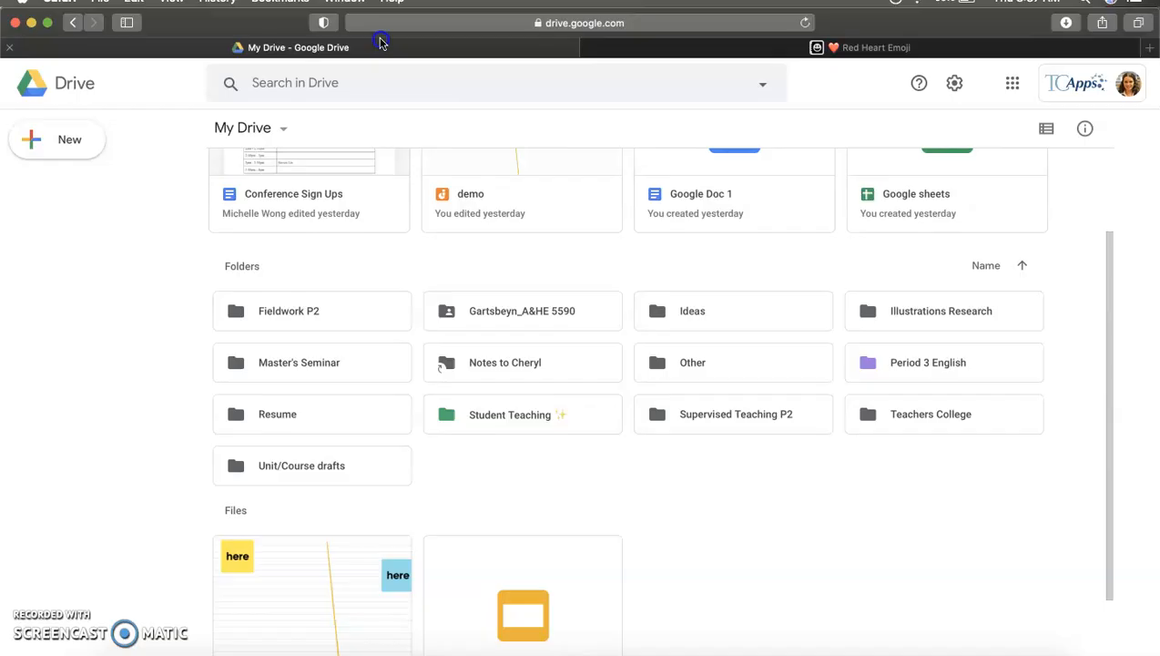
{"action": "left_click", "coordinate": [912, 362]}
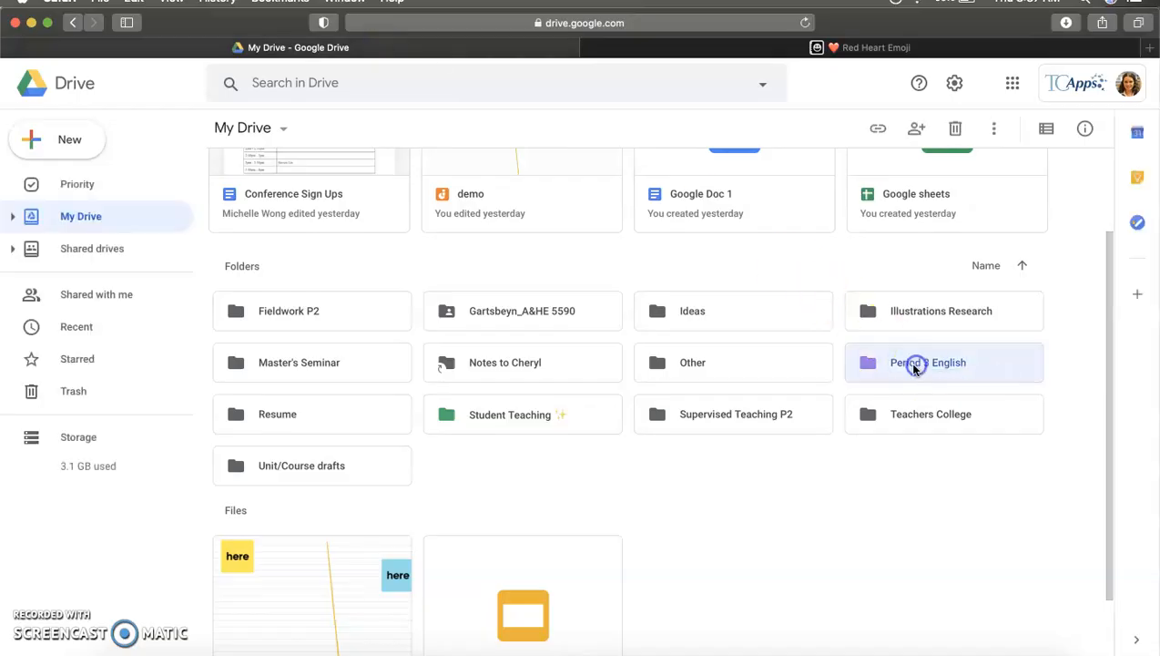
{"action": "left_click", "coordinate": [996, 132]}
{"action": "mouse_move", "coordinate": [982, 213]}
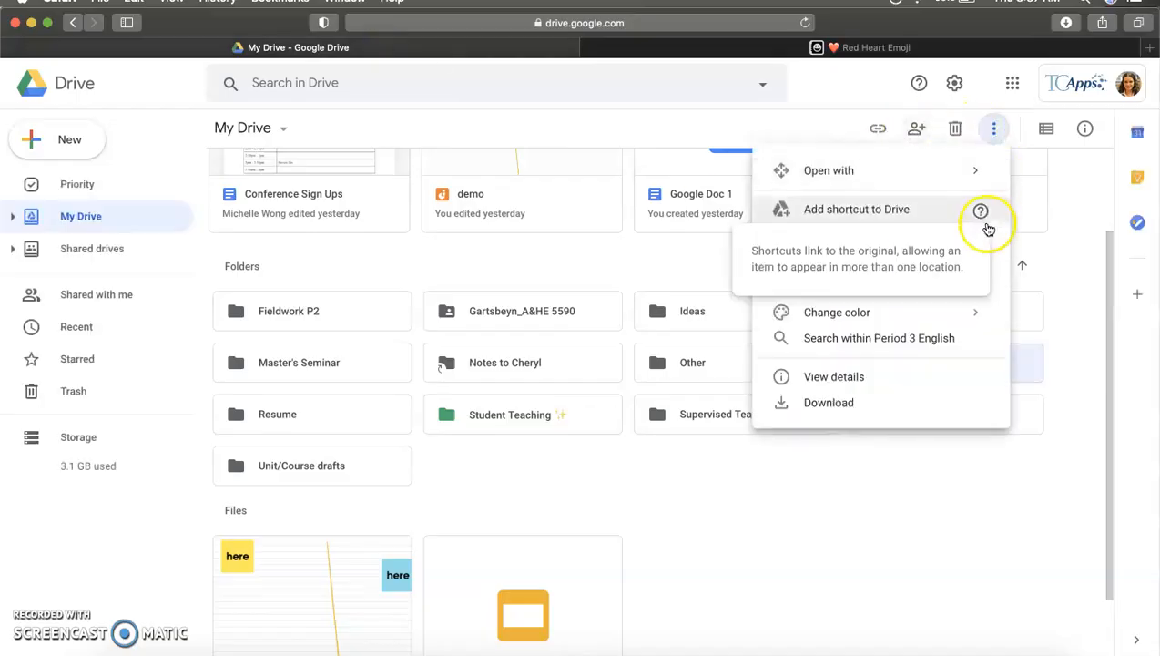
{"action": "left_click", "coordinate": [955, 288]}
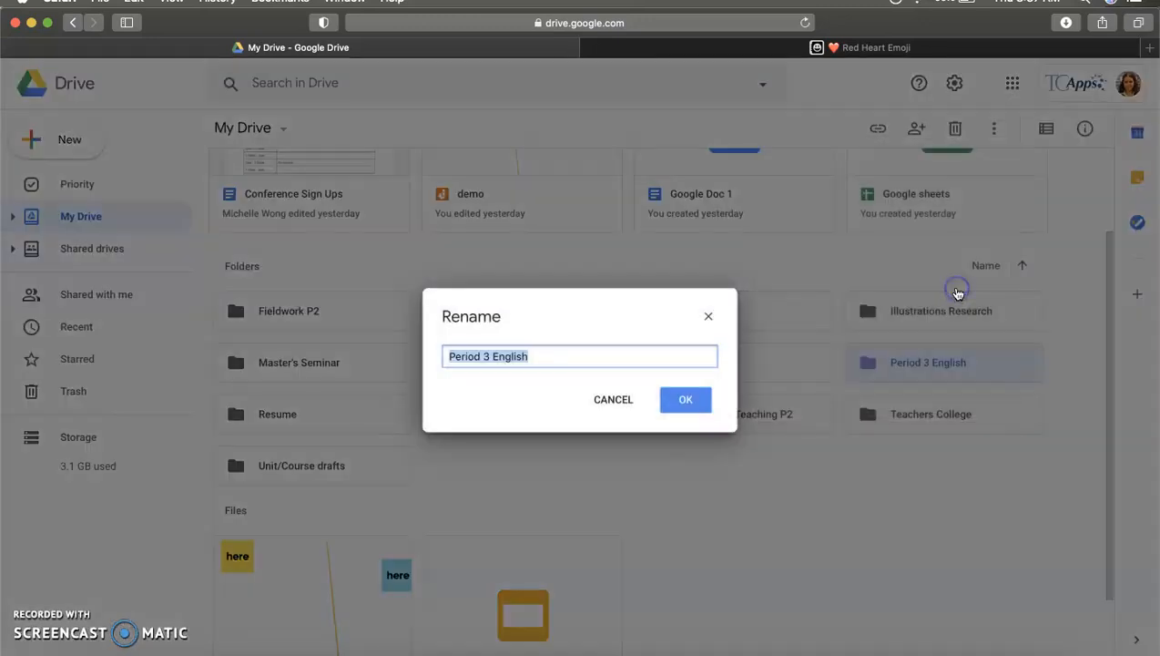
{"action": "left_click", "coordinate": [668, 354]}
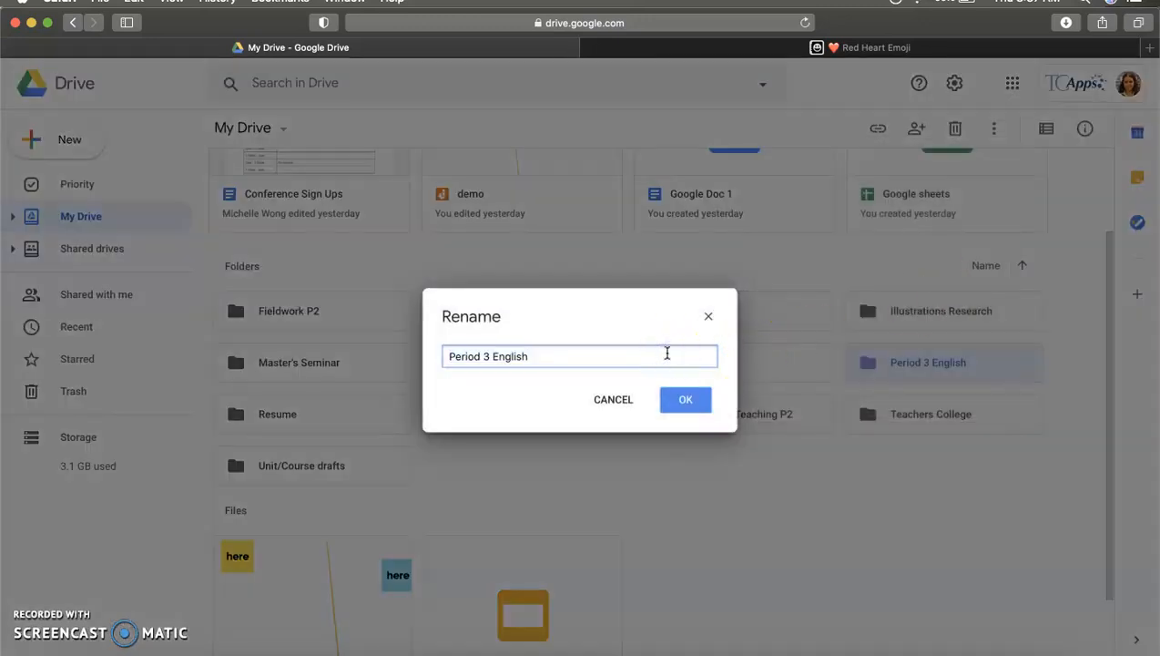
{"action": "key", "text": "super+v"}
{"action": "left_click", "coordinate": [649, 402]}
{"action": "left_click", "coordinate": [684, 399]}
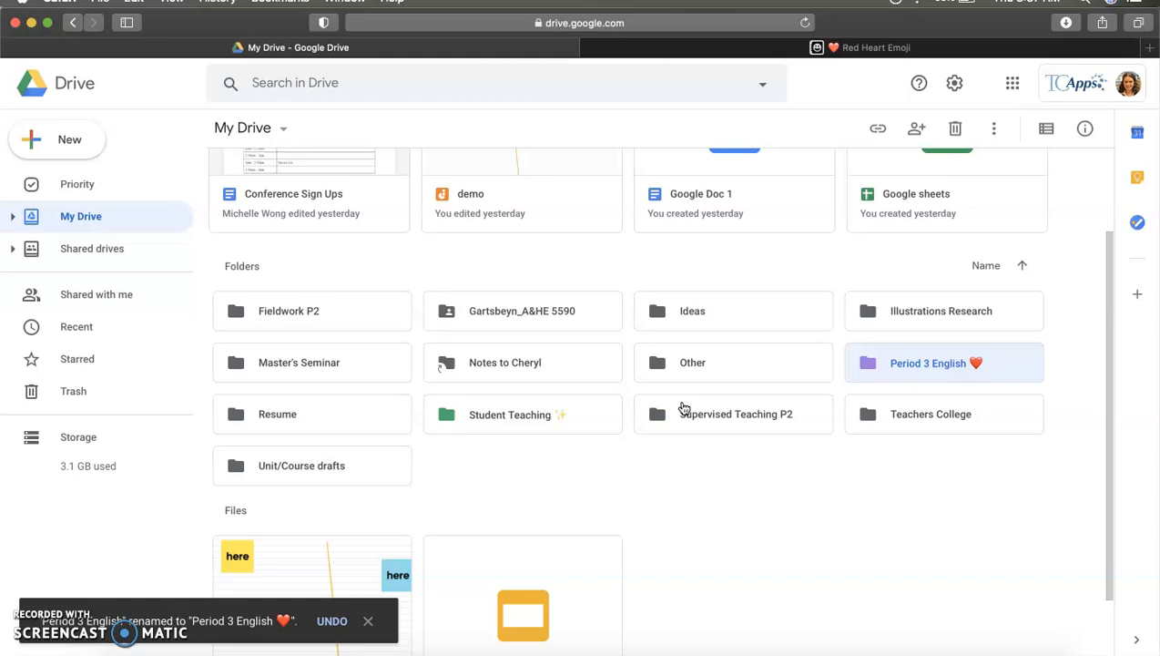
{"action": "scroll", "coordinate": [684, 408], "scroll_direction": "up", "scroll_amount": 2}
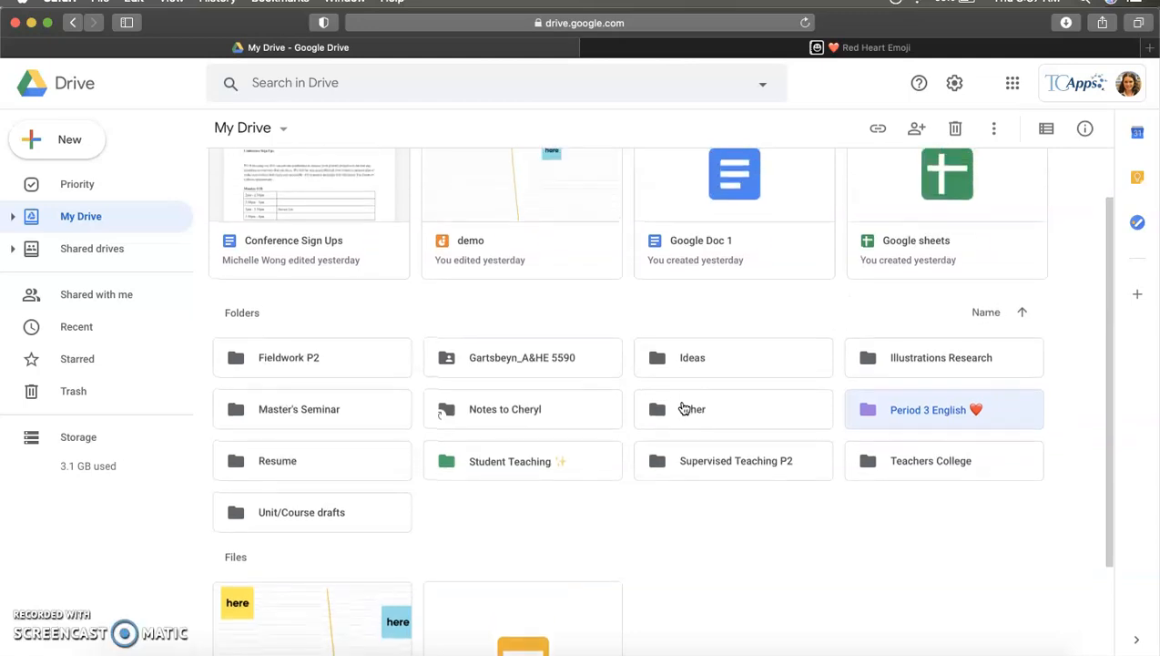
{"action": "scroll", "coordinate": [684, 408], "scroll_direction": "up", "scroll_amount": 1}
{"action": "scroll", "coordinate": [684, 408], "scroll_direction": "up", "scroll_amount": 1}
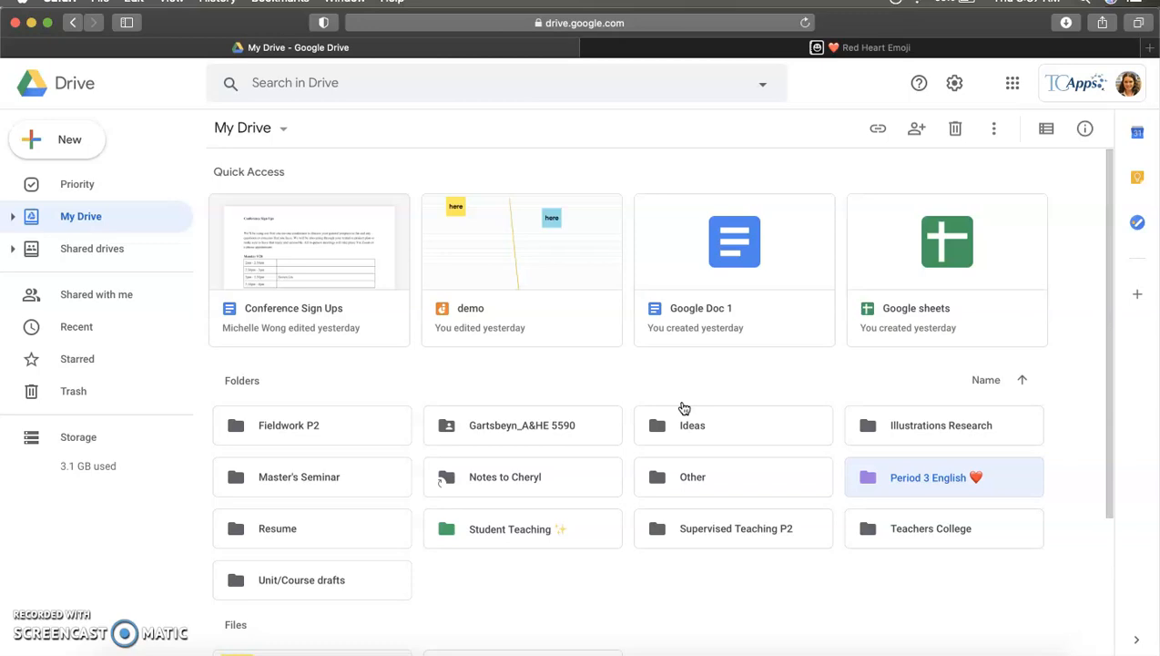
{"action": "left_click", "coordinate": [671, 410]}
{"action": "left_click", "coordinate": [492, 438]}
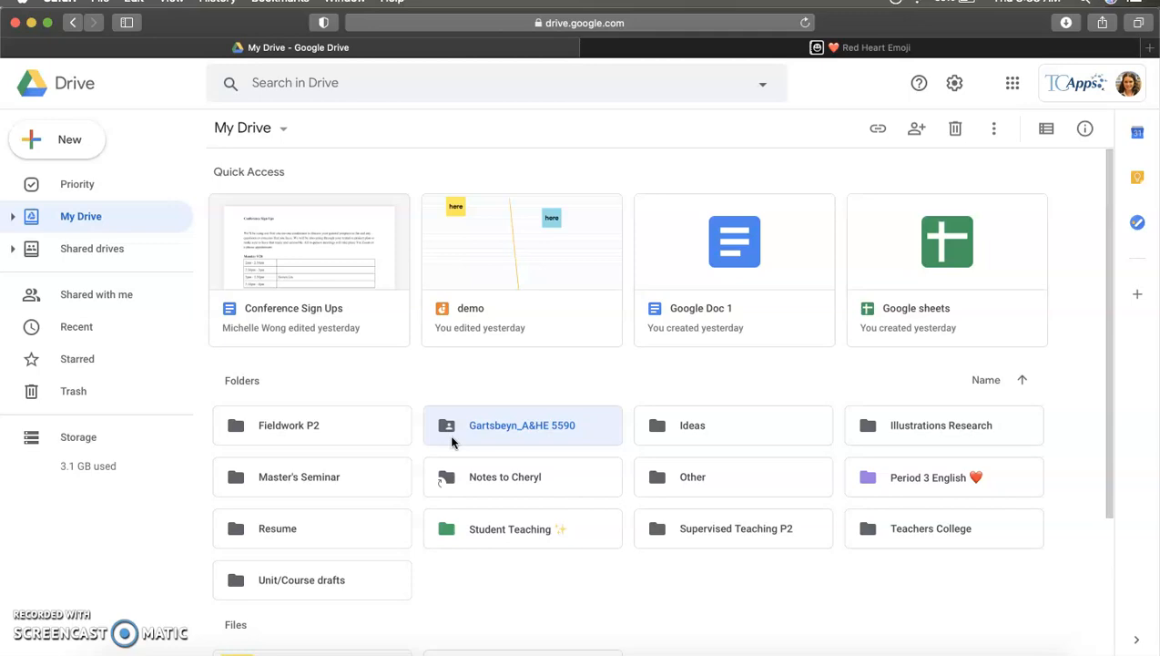
{"action": "left_click", "coordinate": [441, 486]}
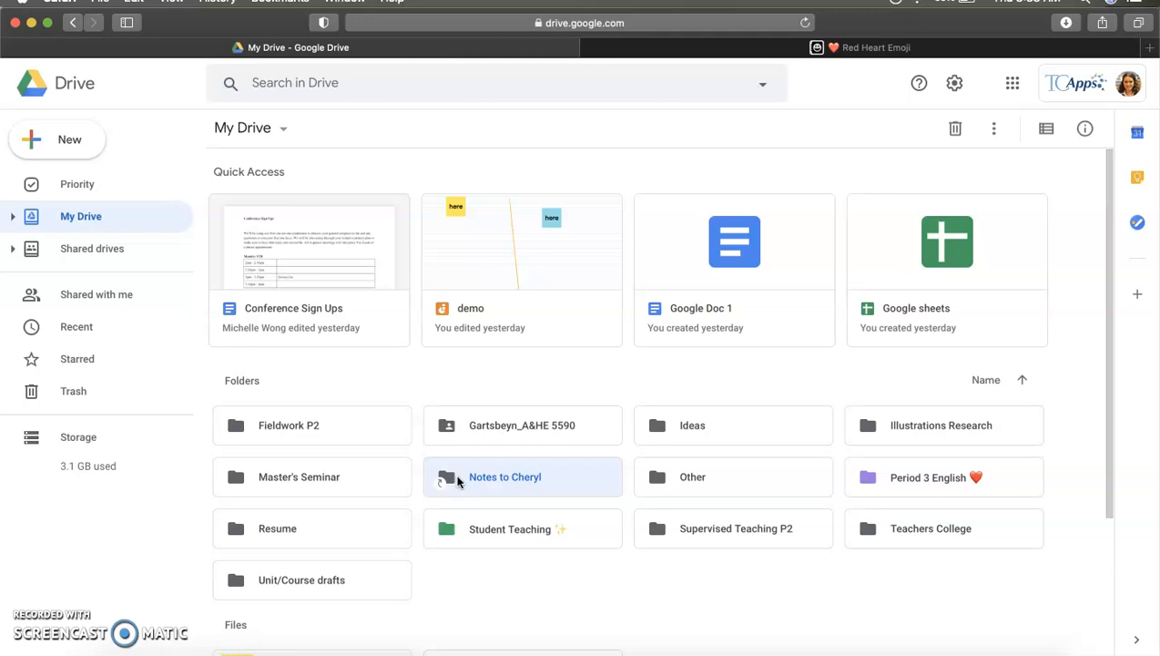
{"action": "left_click", "coordinate": [598, 572]}
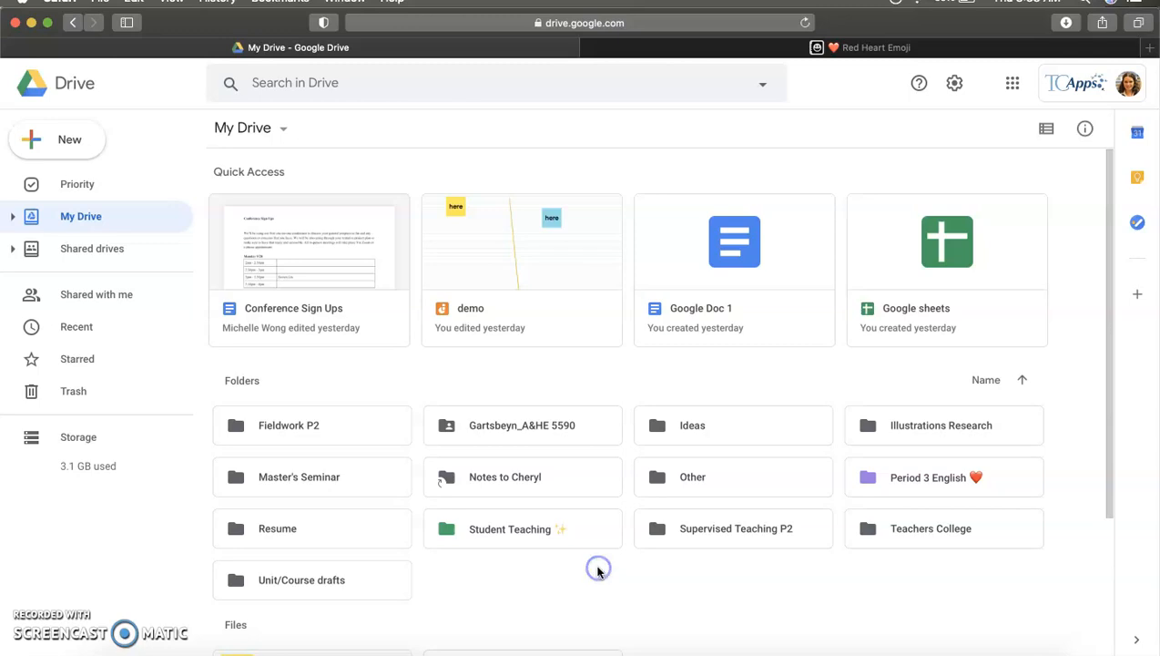